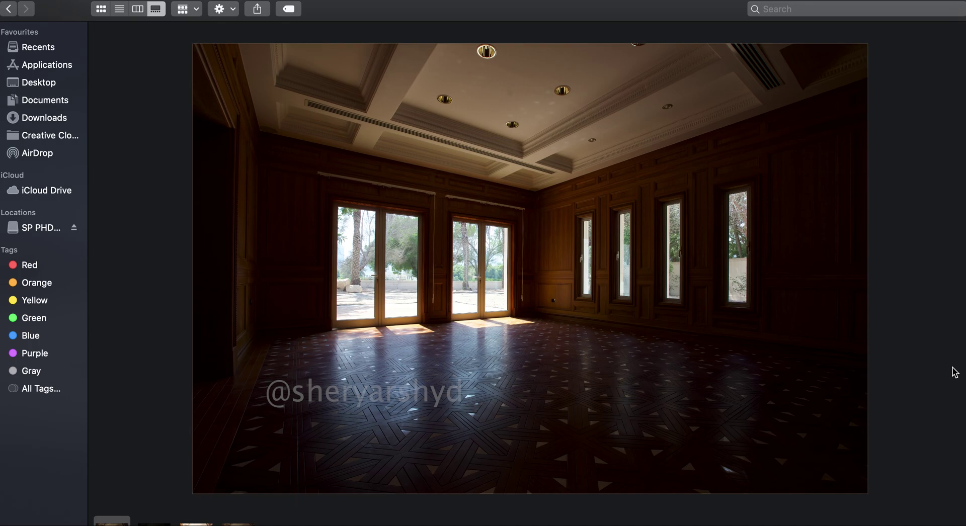
Compare the bracketed exposures and the merged version of the wood-panelled room in the gallery preview
key(Right)
key(Right)
key(Right)
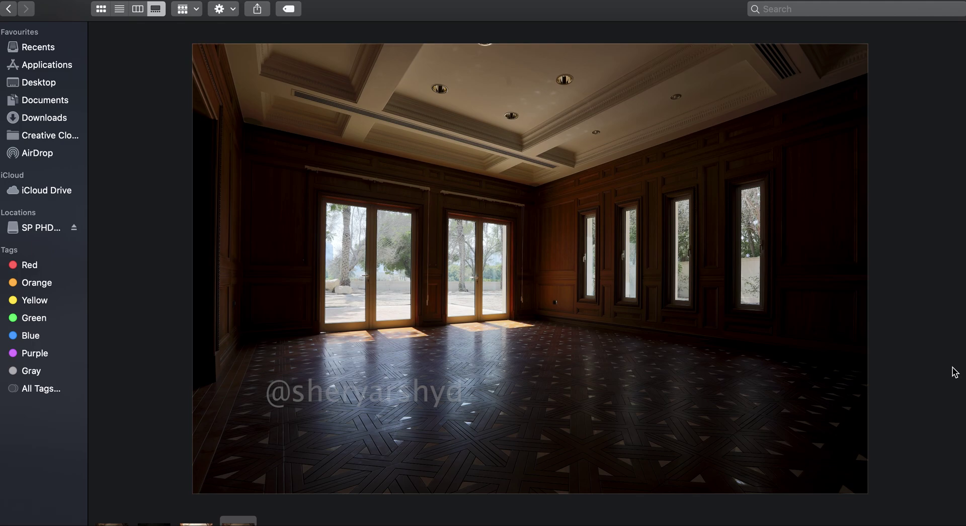
key(Left)
key(Left)
key(Left)
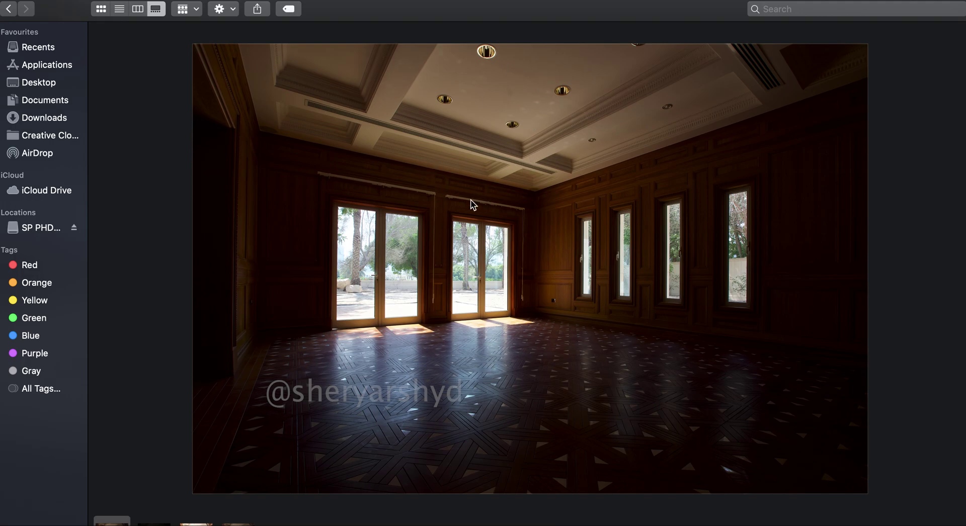
click(142, 518)
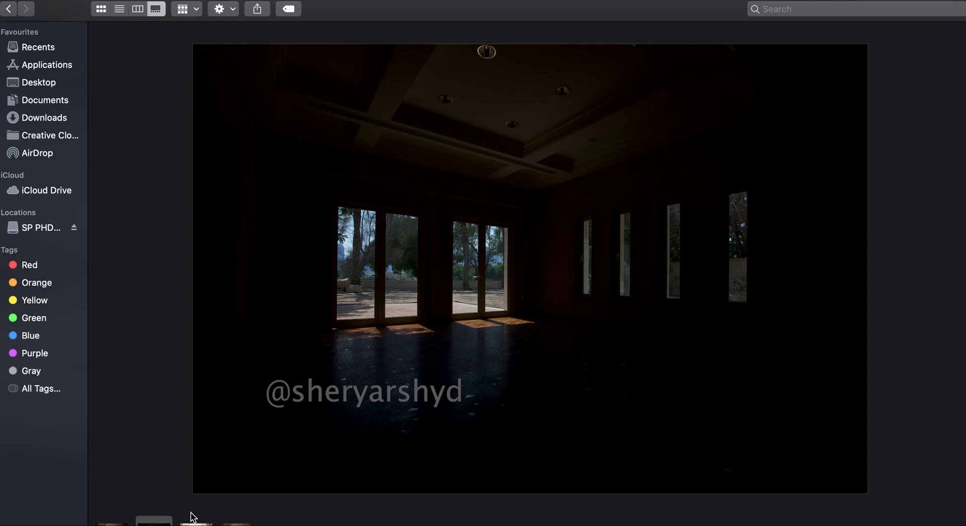
key(Left)
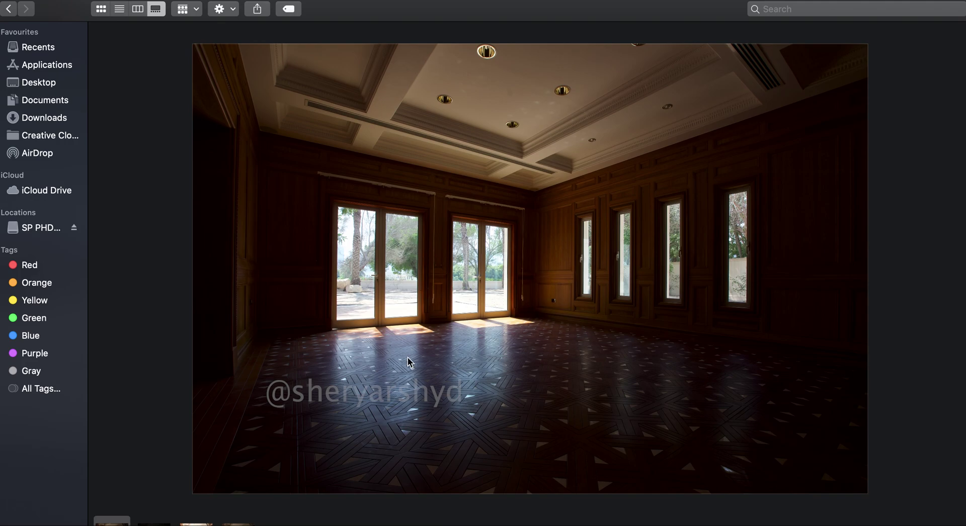
key(Right)
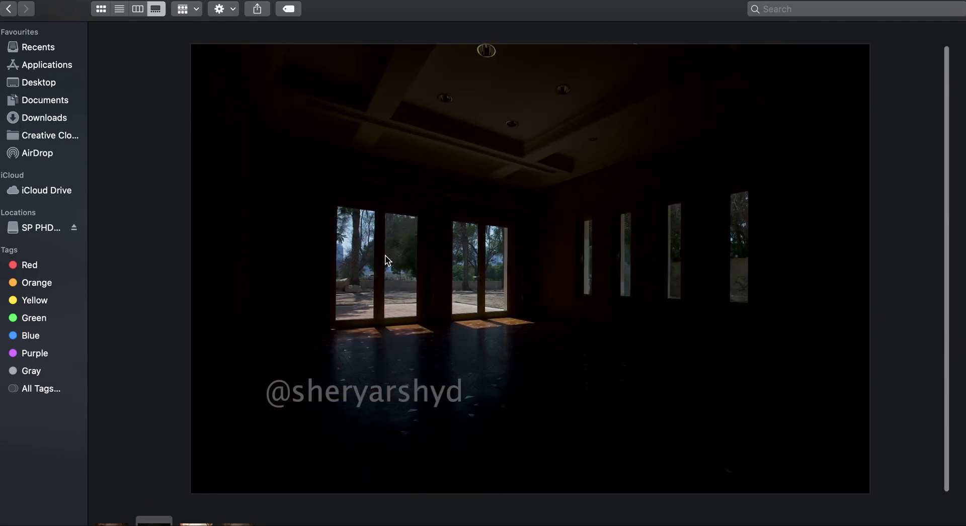
key(Right)
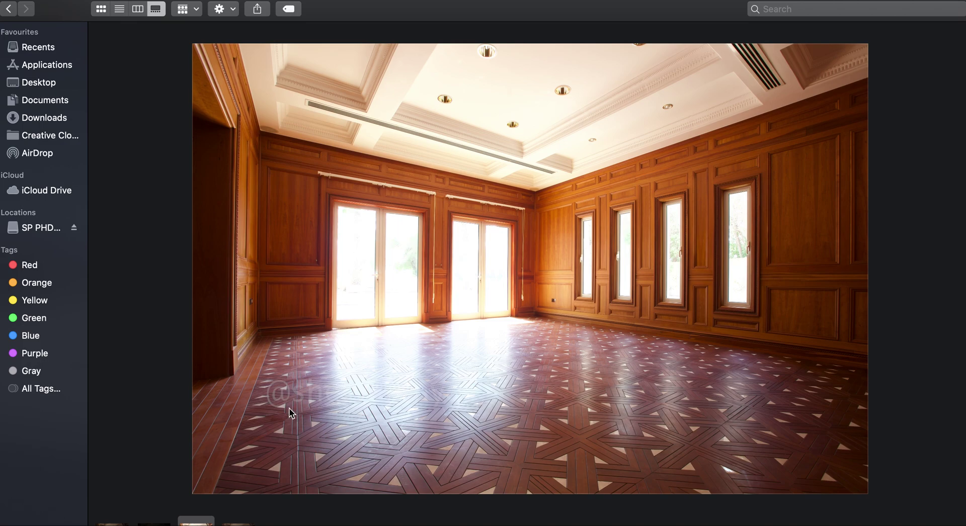
key(Right)
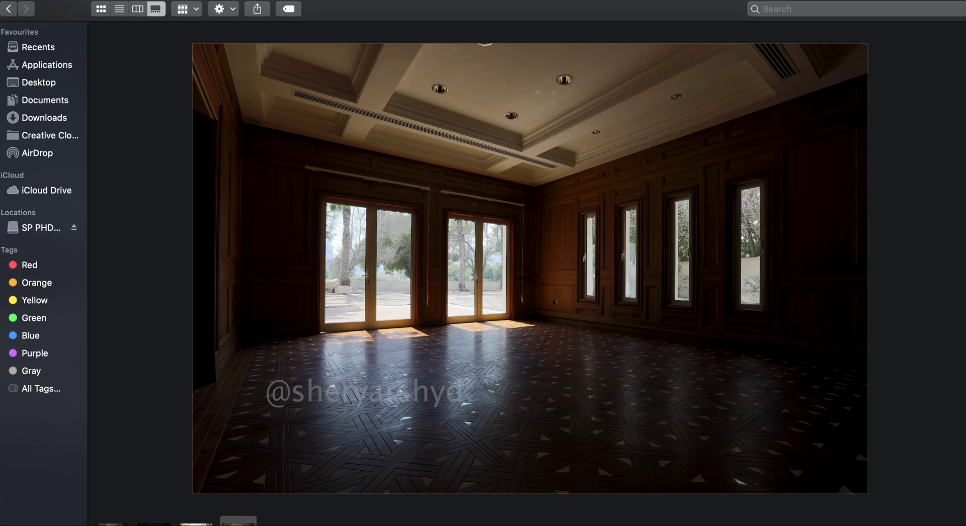
Switch to Lightroom Classic, import the four room photos and open them in the Develop module
drag(503, 402, 589, 207)
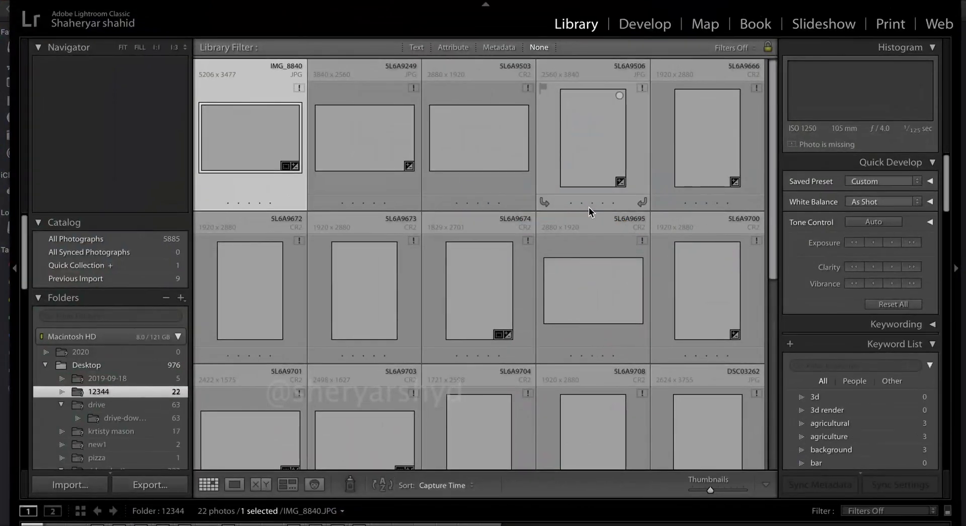
key(Return)
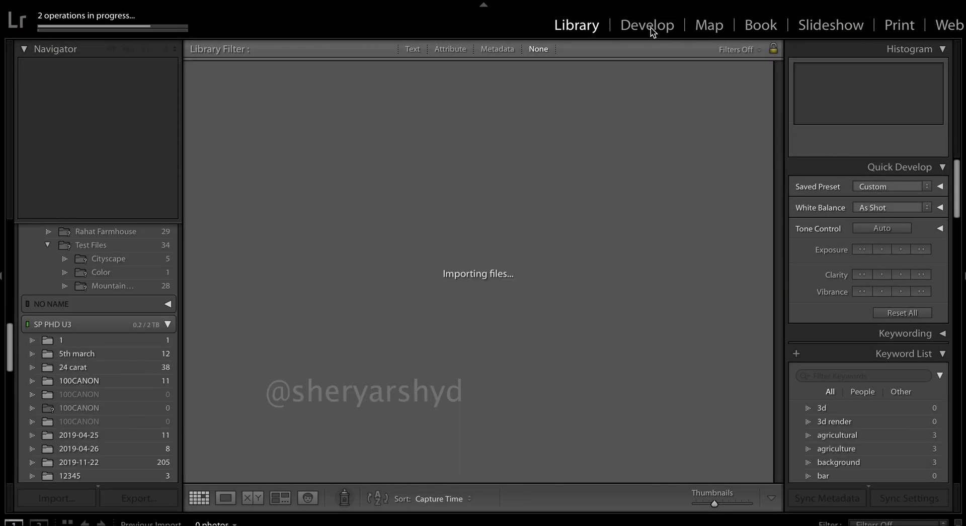
click(650, 32)
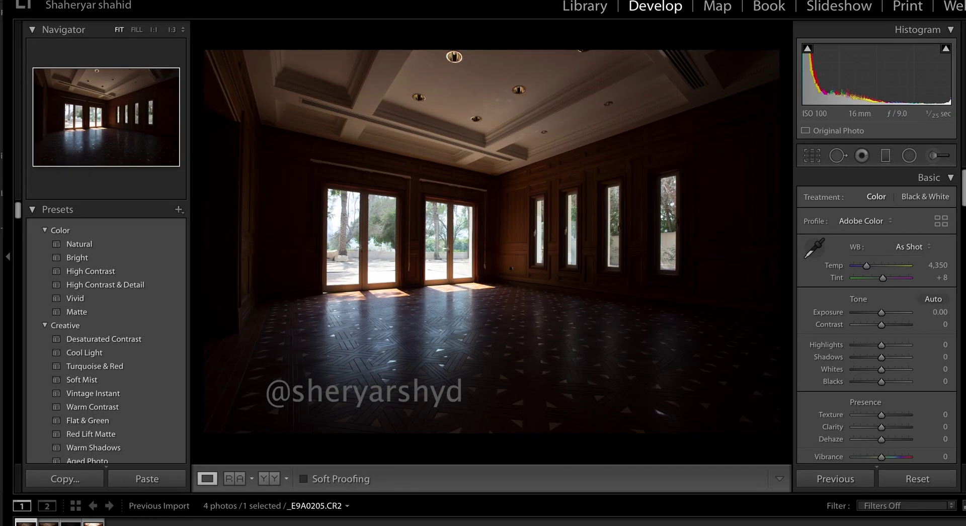
Examine the four imported room photos one after another in the Develop module
key(super+d)
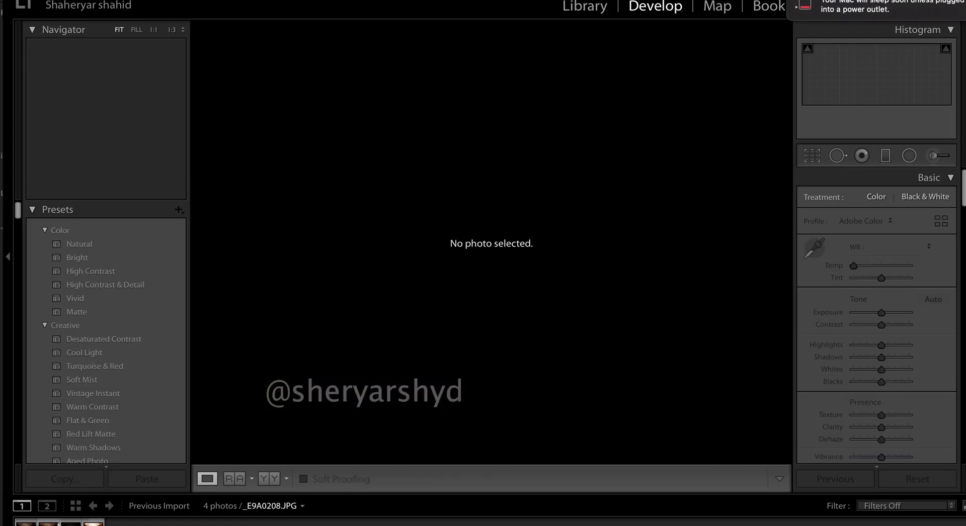
click(71, 523)
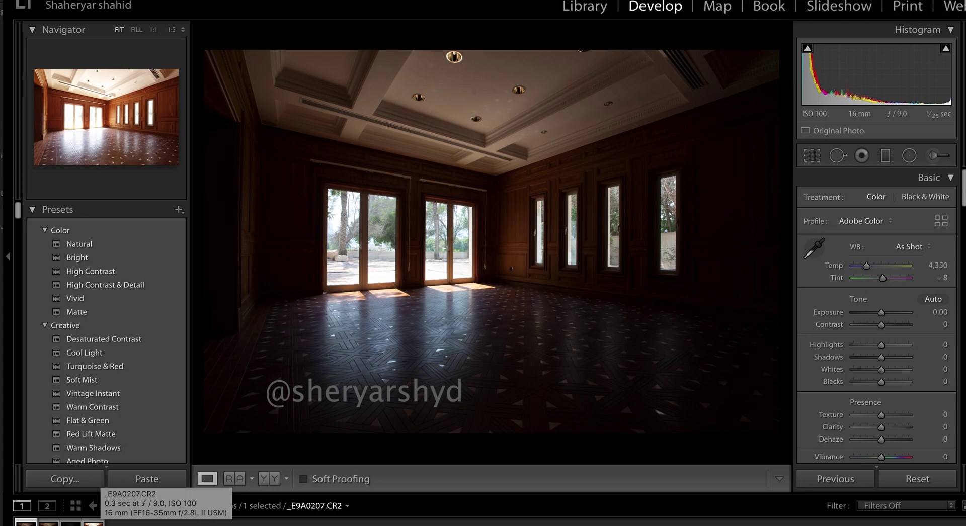
key(F2)
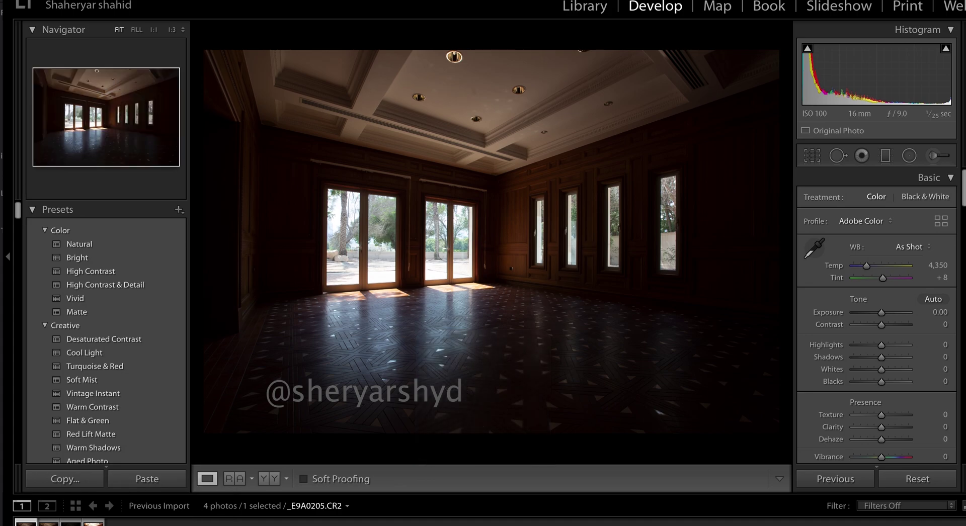
key(super+d)
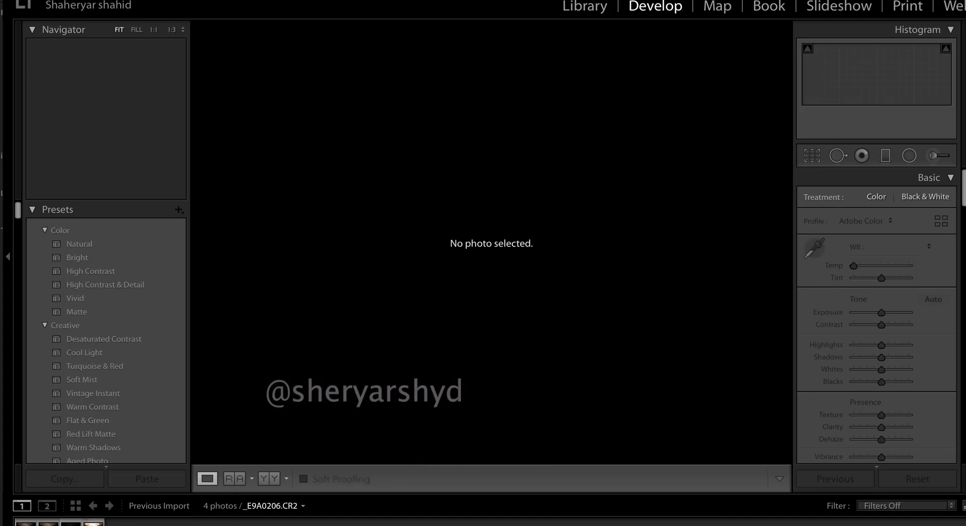
click(25, 524)
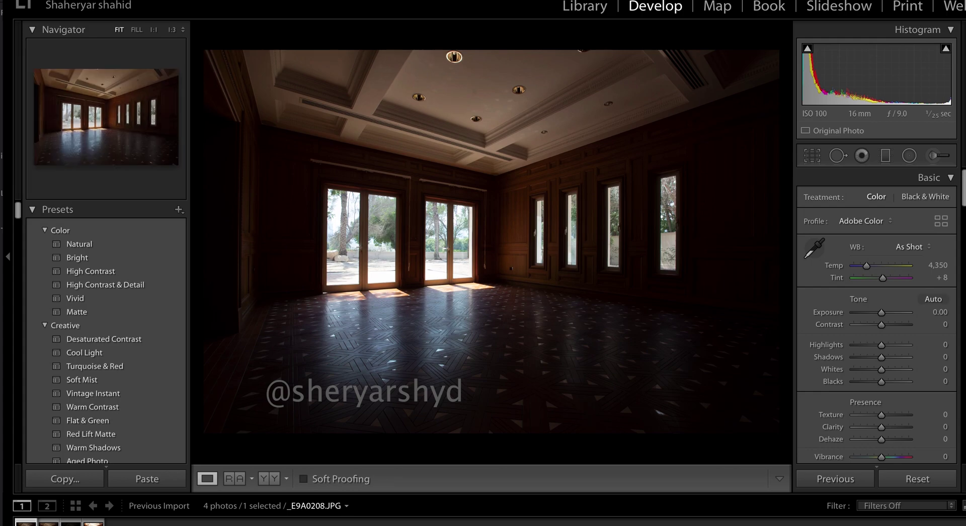
key(Right)
key(Right)
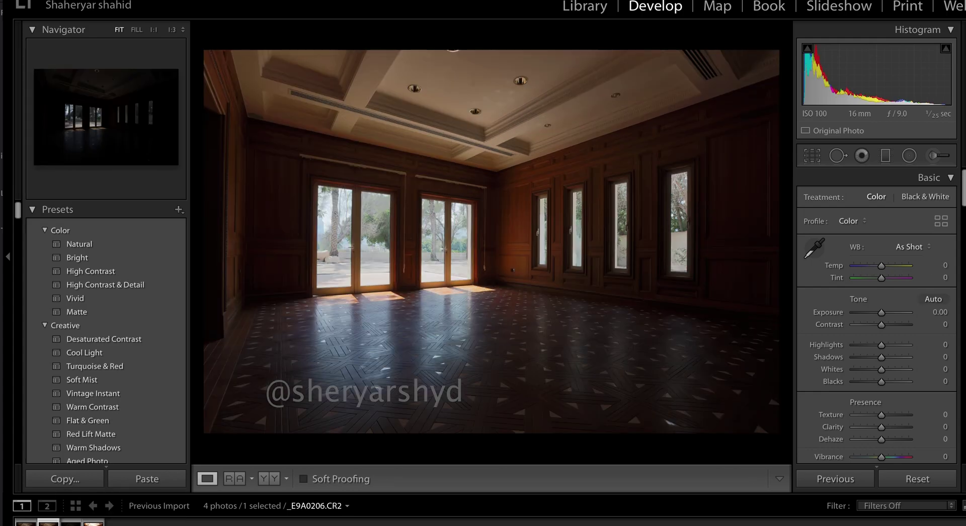
key(Right)
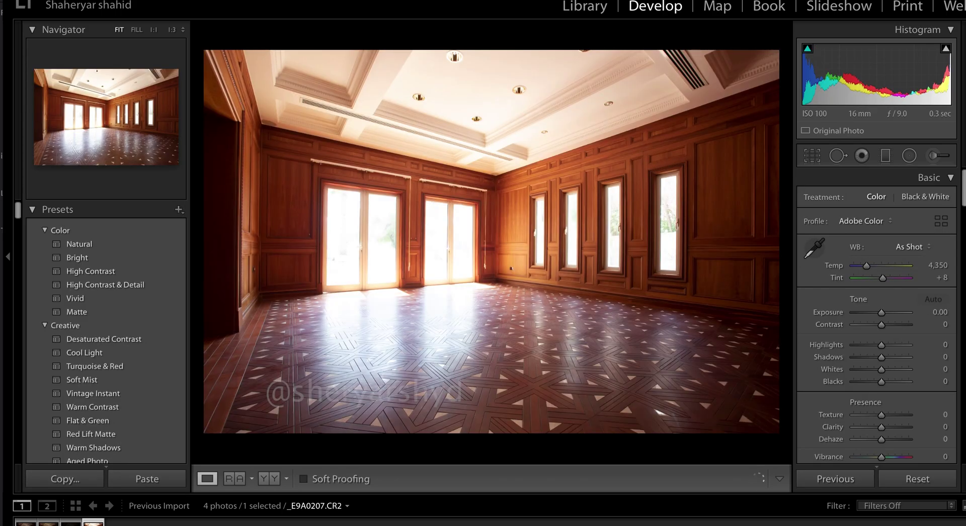
key(Left)
key(Left)
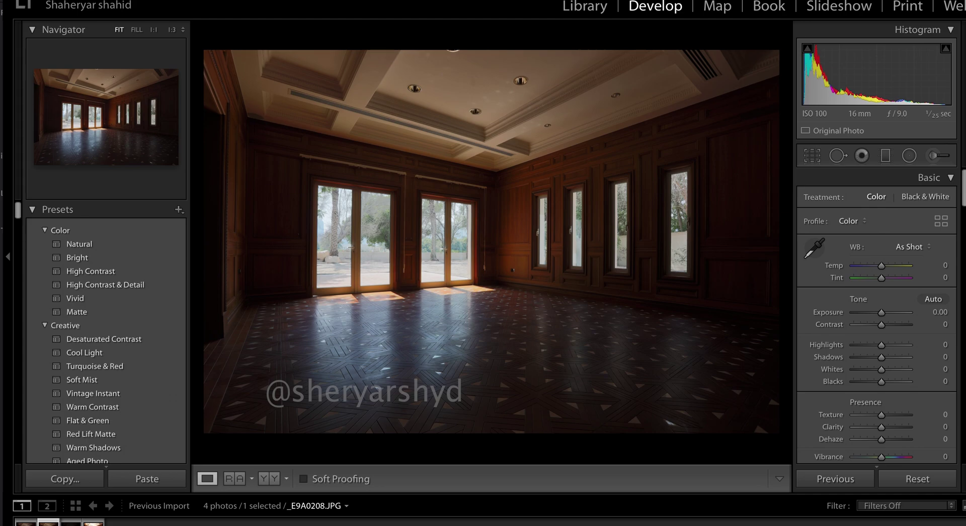
key(Left)
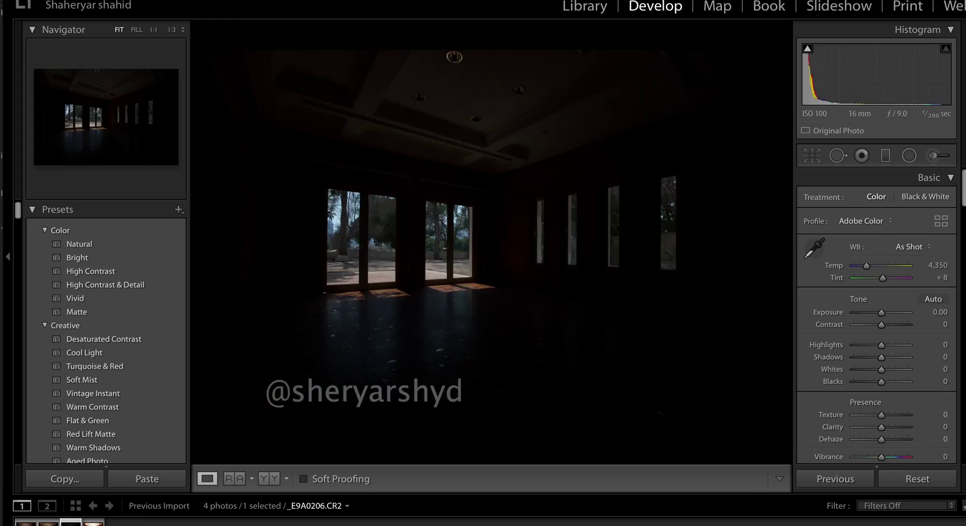
Remove the darkest exposure _E9A0206.CR2 and the merged _E9A0208.JPG from Lightroom without deleting their files from disk
right_click(71, 524)
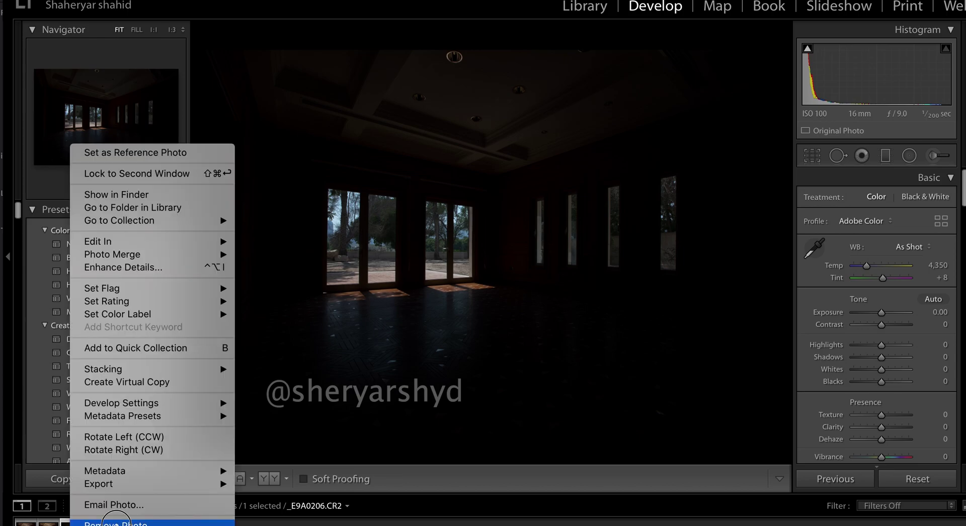
click(116, 521)
click(594, 184)
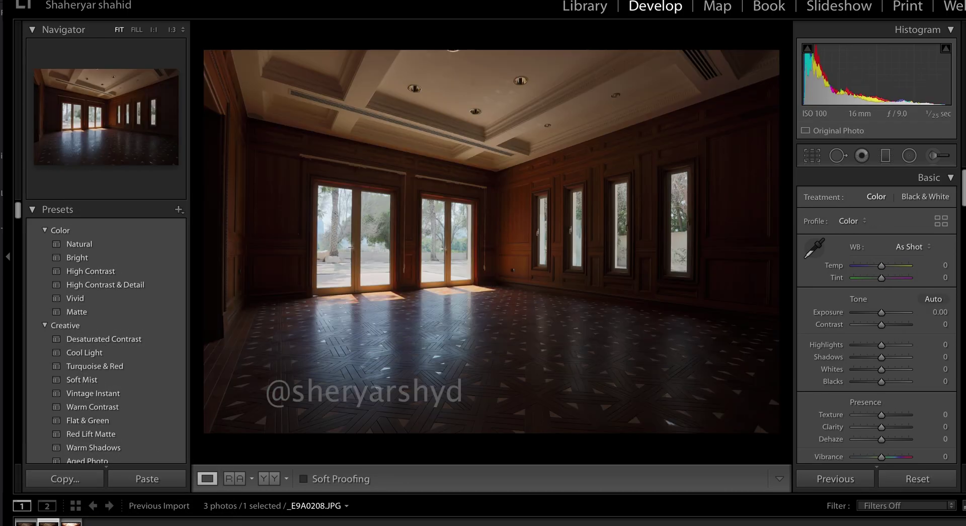
right_click(49, 523)
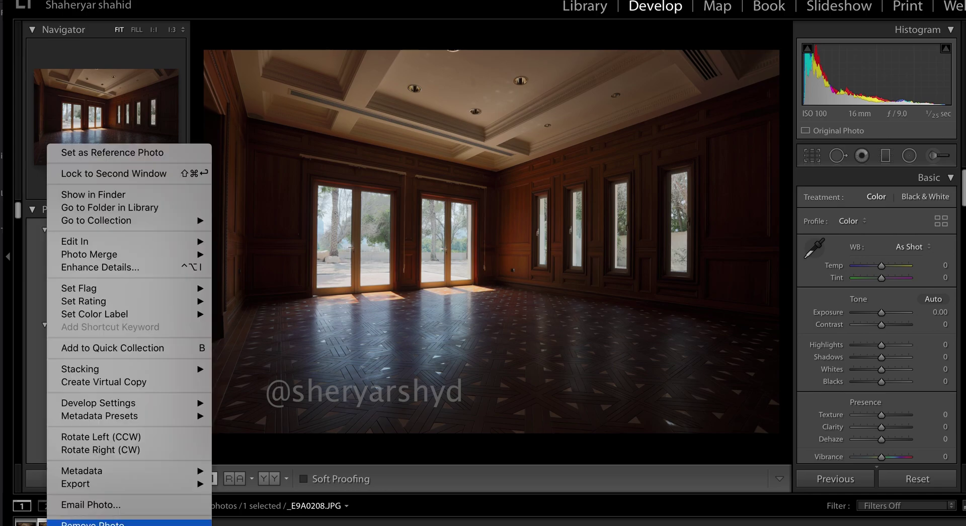
key(Escape)
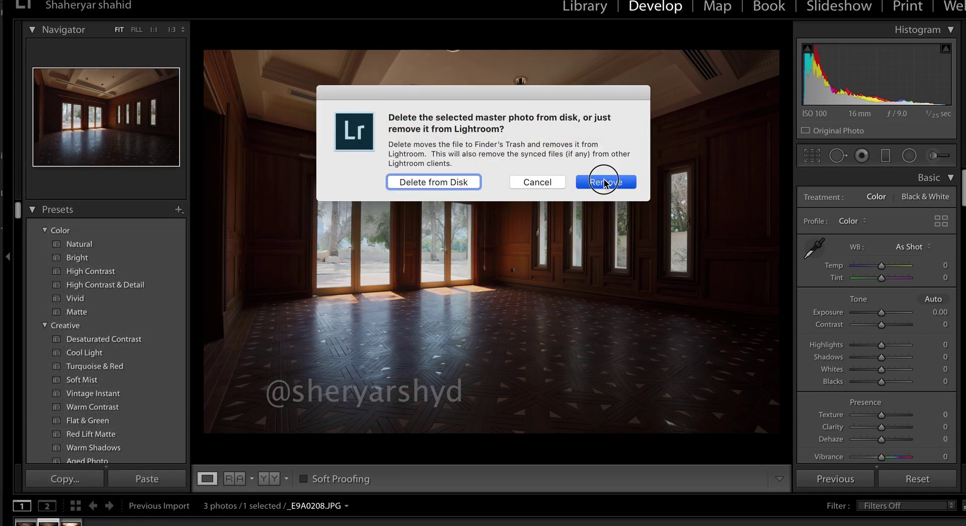
click(607, 182)
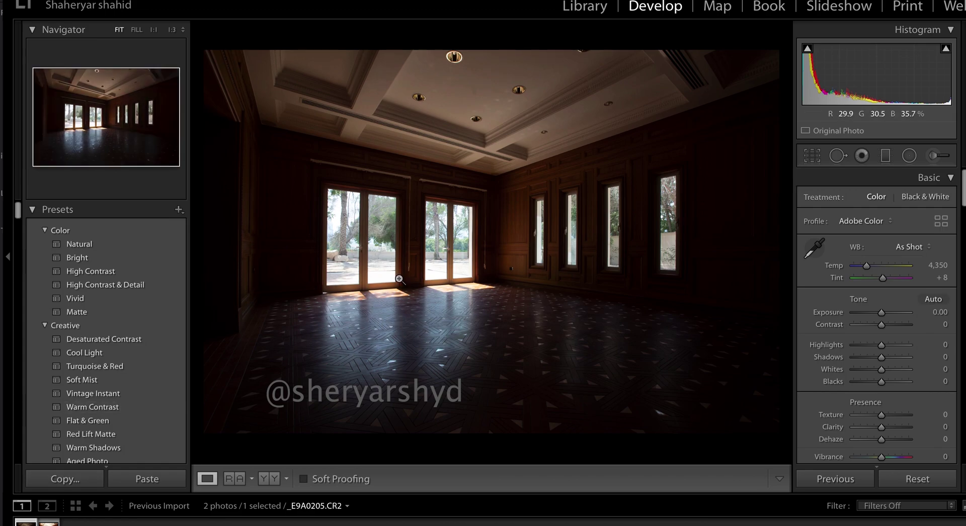
Inspect the windows, wall panels and floor of the bright exposure _E9A0207.CR2 at 1:1 magnification
mouse_move(37, 523)
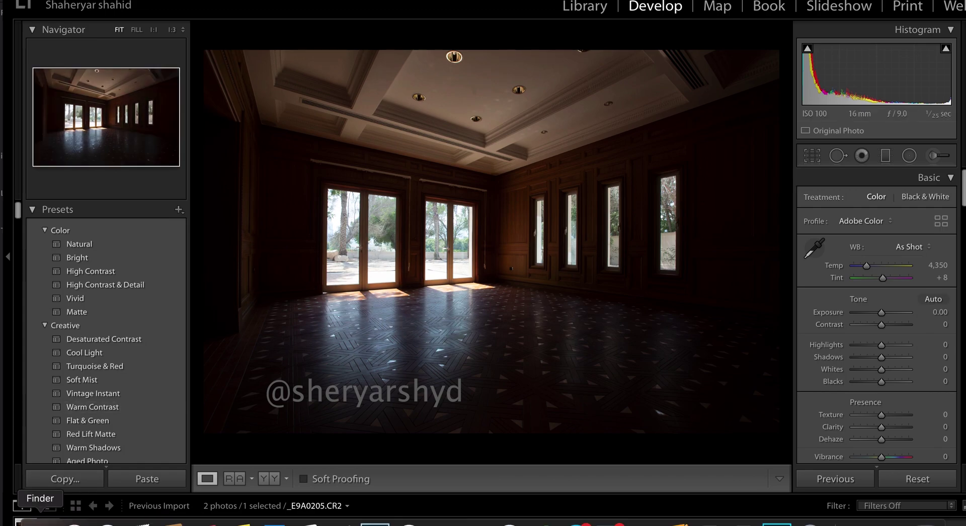
click(48, 524)
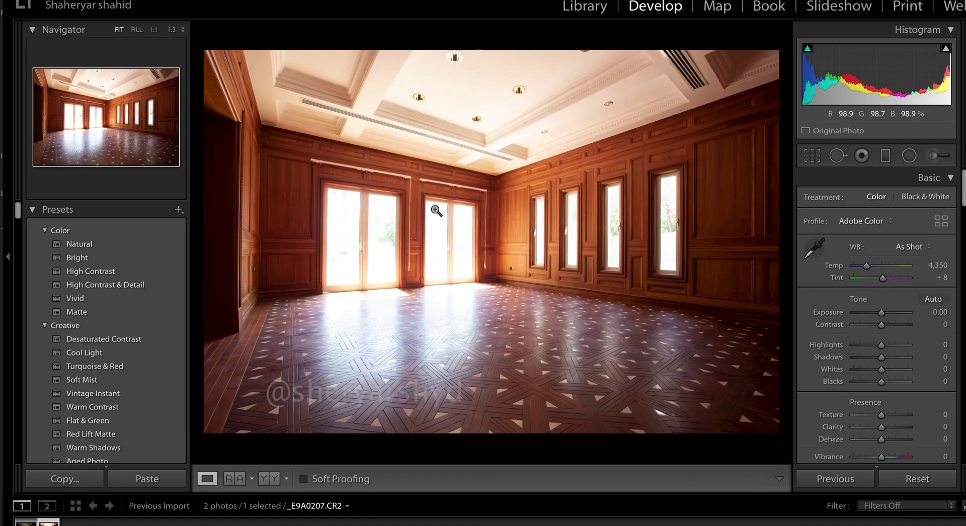
click(718, 177)
drag(668, 158, 666, 362)
drag(649, 233, 697, 44)
drag(578, 423, 579, 20)
drag(547, 302, 749, 308)
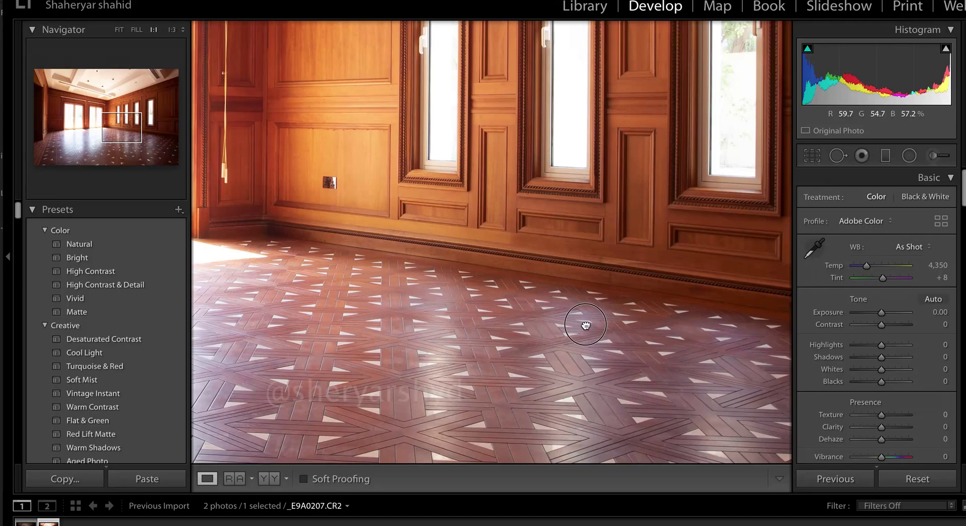
click(335, 359)
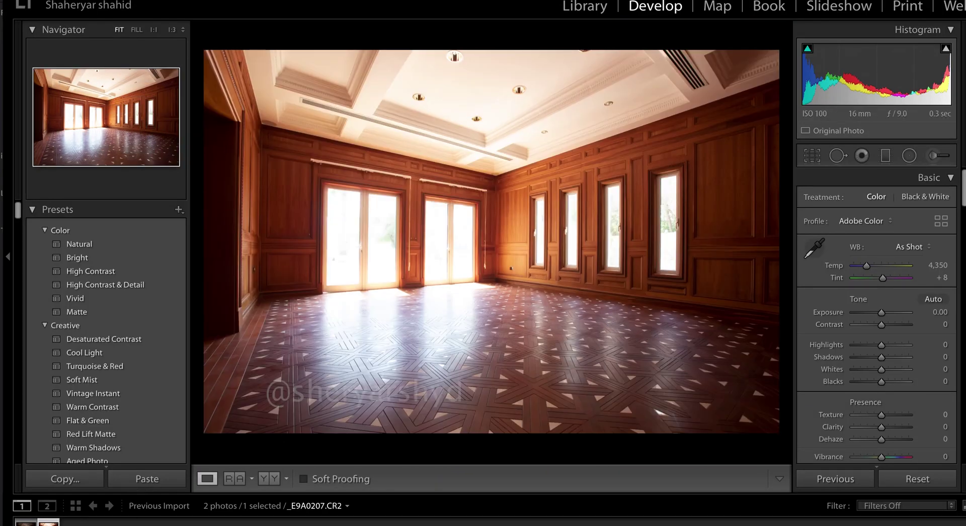
Lower the Highlights of _E9A0205.CR2 to -78 and check the detail outside the glass doors up close
key(Left)
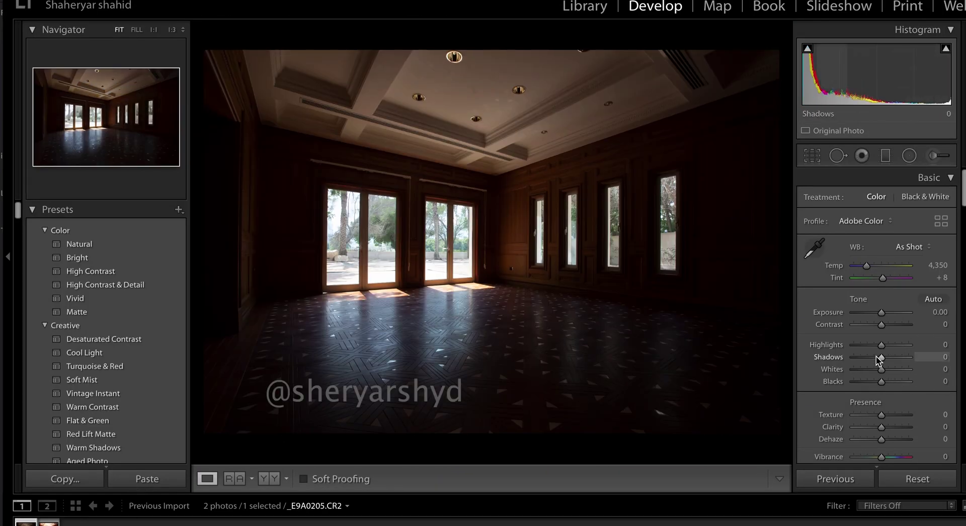
drag(881, 346, 880, 346)
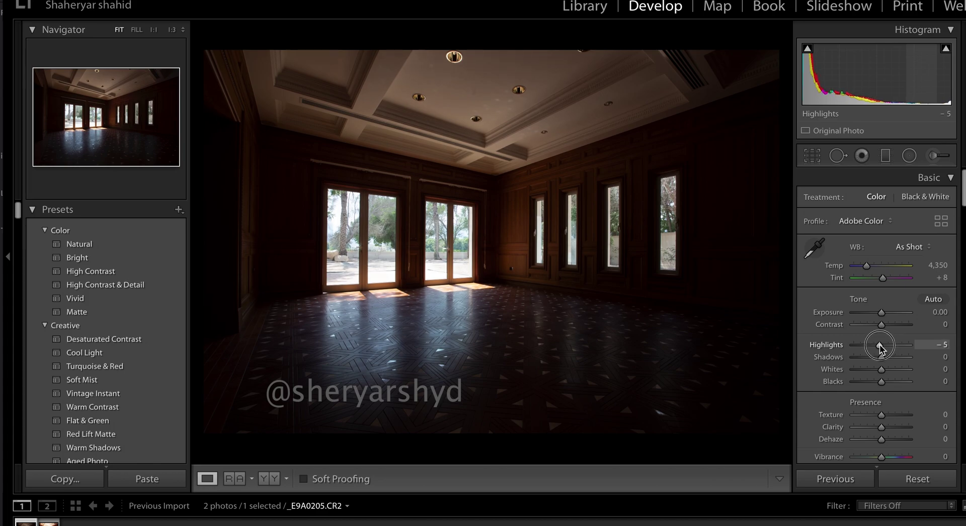
drag(880, 346, 862, 354)
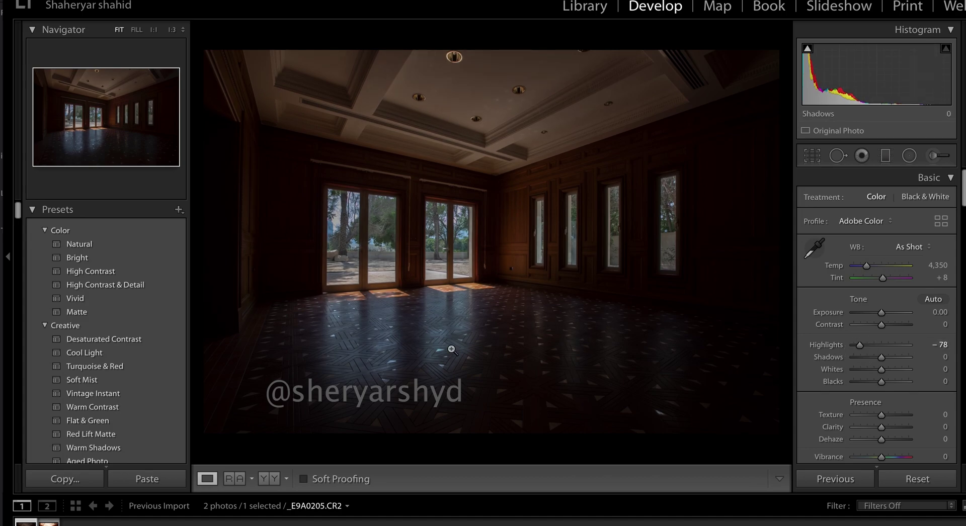
click(365, 200)
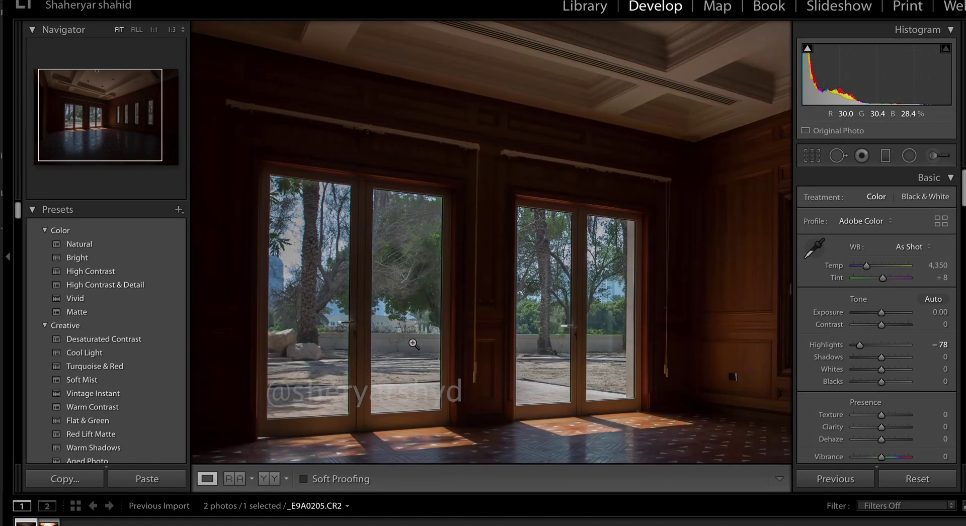
click(412, 345)
Slightly raise the overall Saturation of the dark exposure _E9A0205.CR2
scroll(888, 381, down, 3)
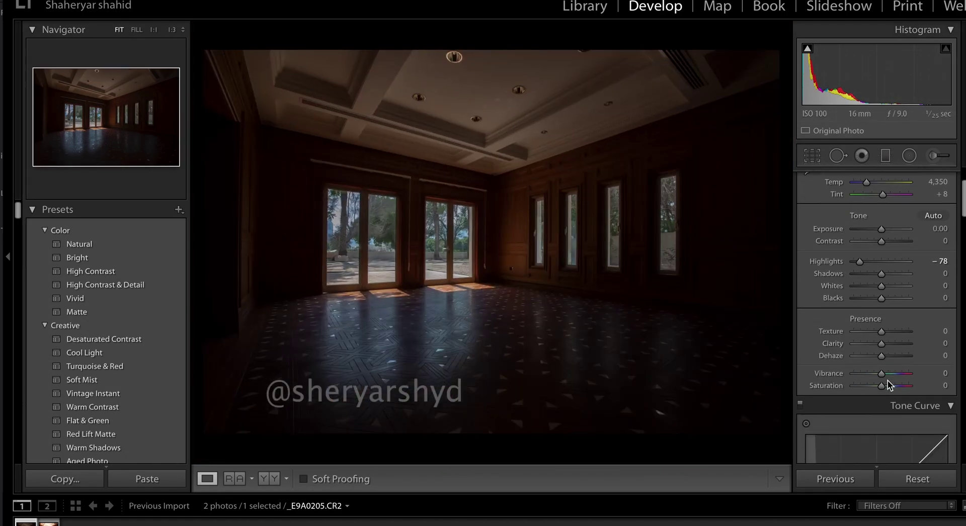
scroll(887, 380, down, 1)
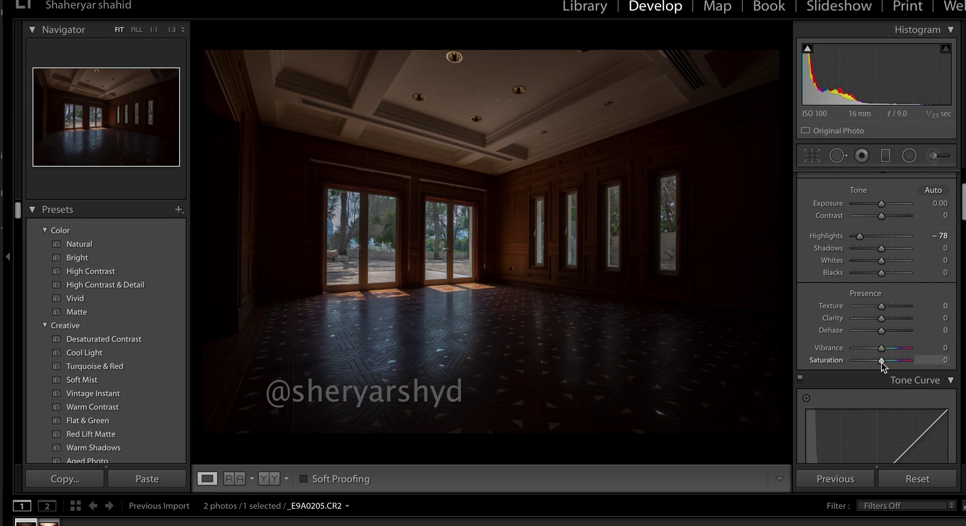
drag(882, 363, 890, 367)
Set the HSL Saturation of the dark exposure _E9A0205.CR2 to +12 for Green and +10 for Blue, checking the window view up close
scroll(886, 399, down, 9)
scroll(886, 398, down, 10)
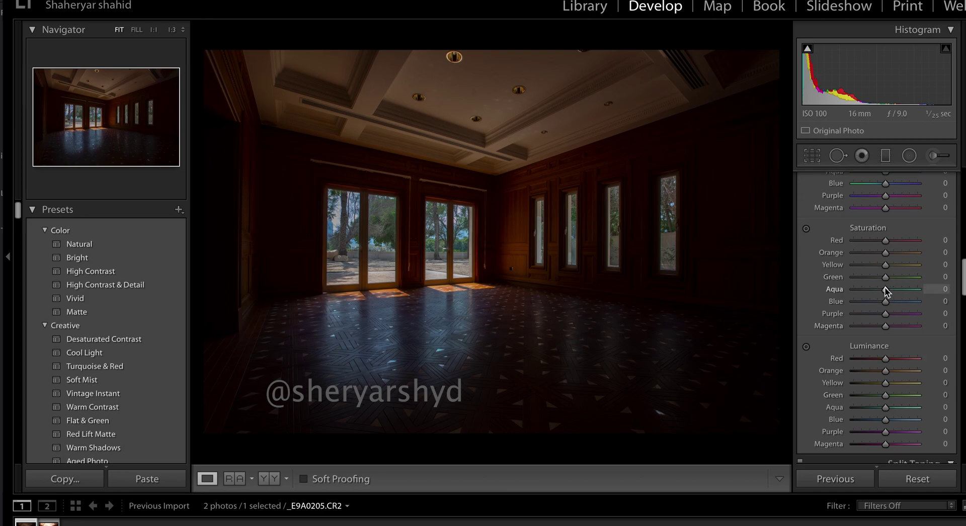
drag(886, 280, 914, 283)
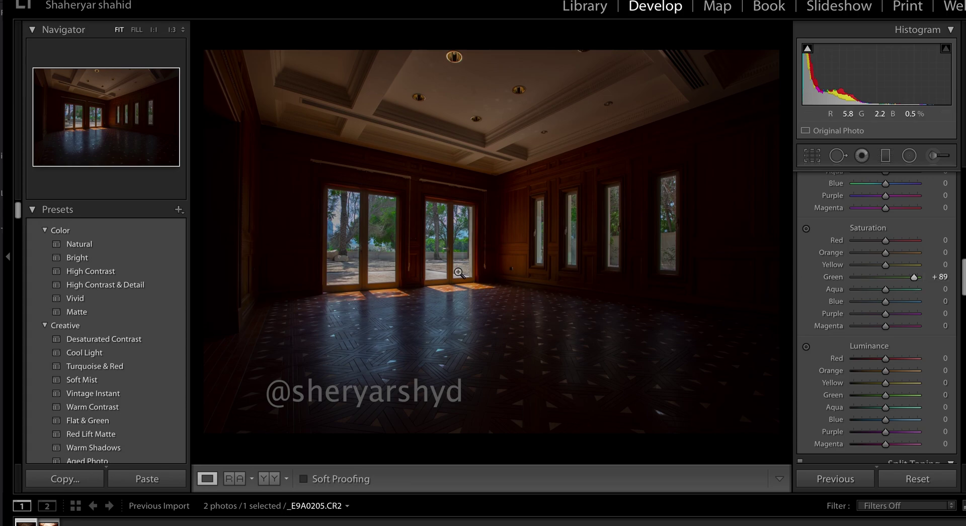
click(358, 235)
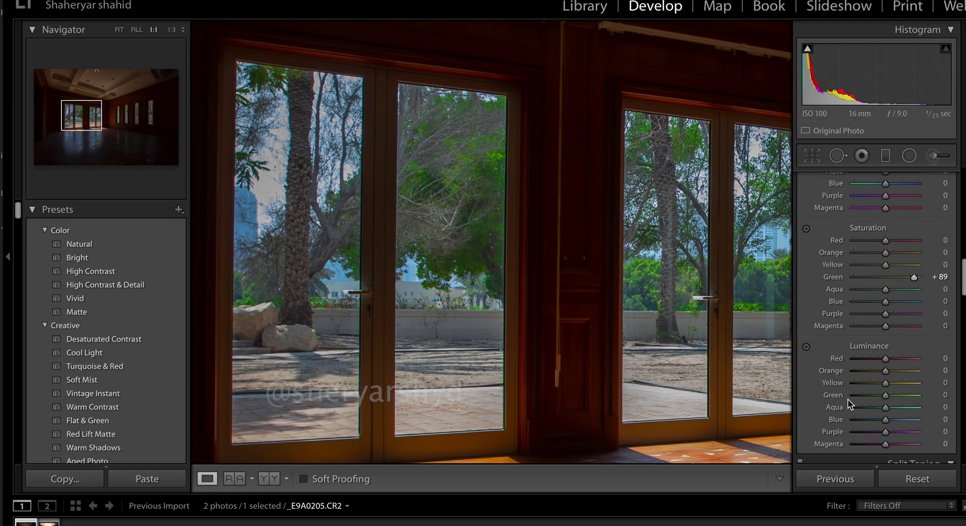
drag(915, 277, 889, 305)
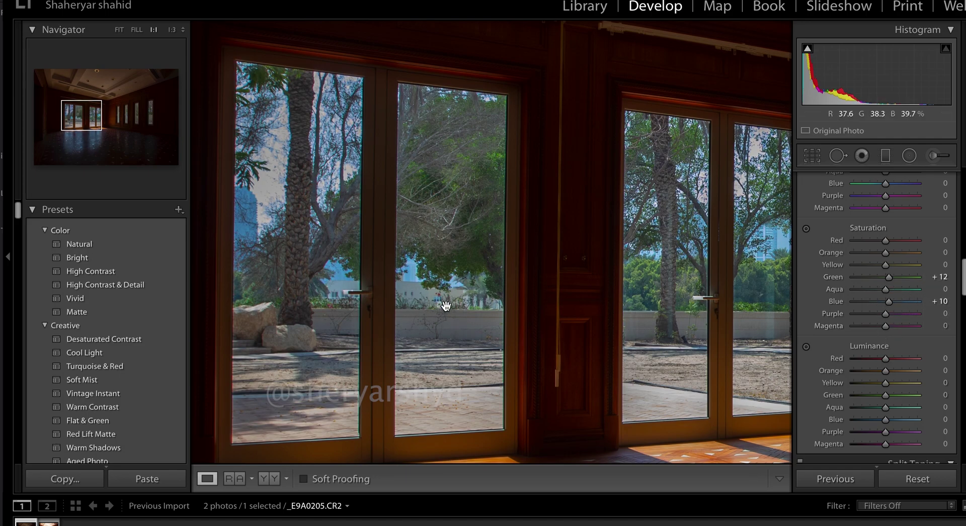
click(444, 307)
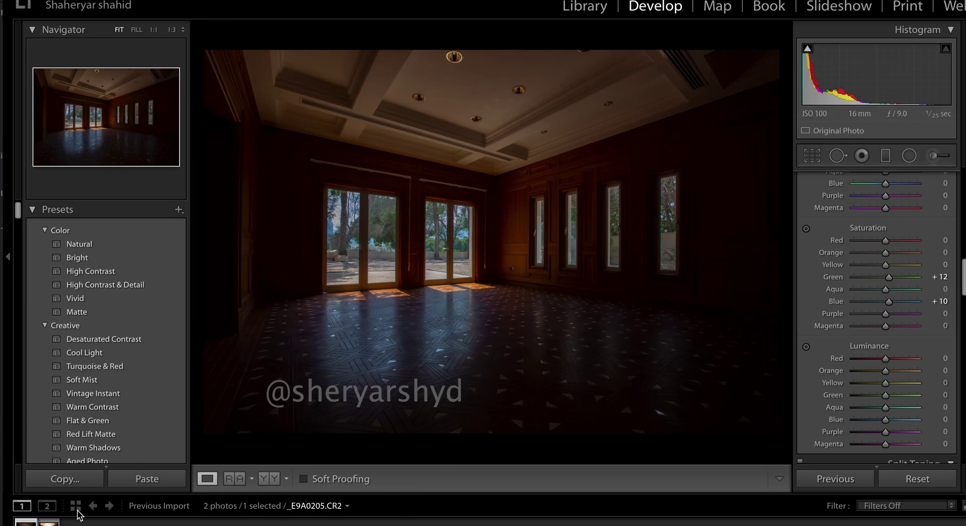
Compare the dark exposure before and after editing, and view the bright exposure _E9A0207.CR2 on its own
click(268, 479)
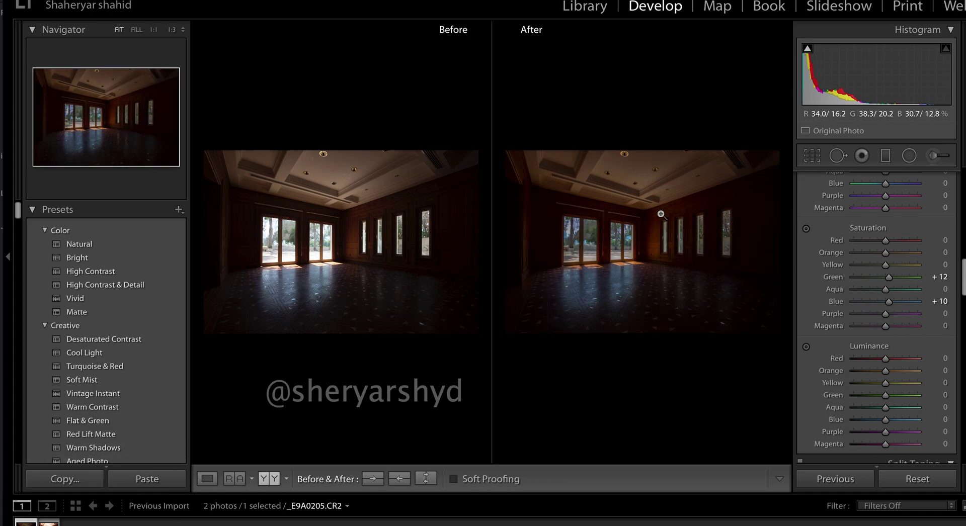
click(49, 523)
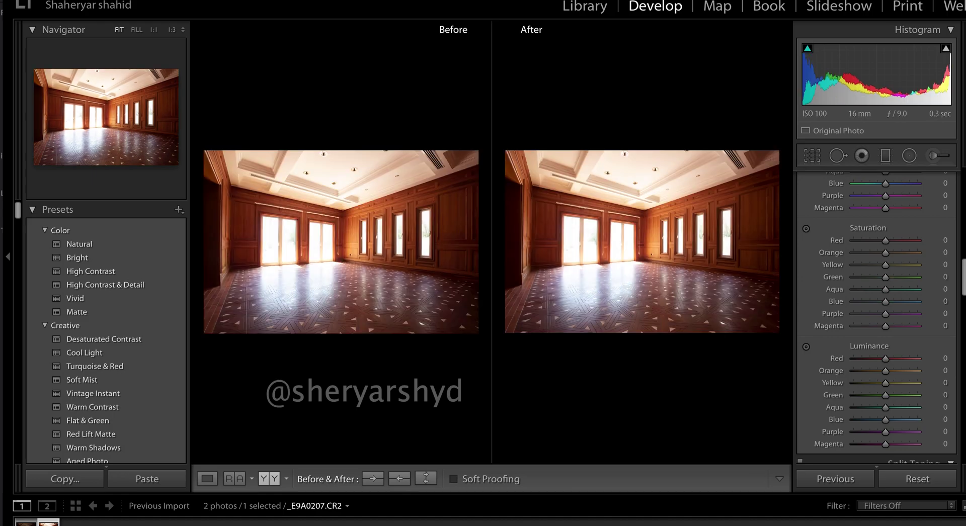
click(205, 480)
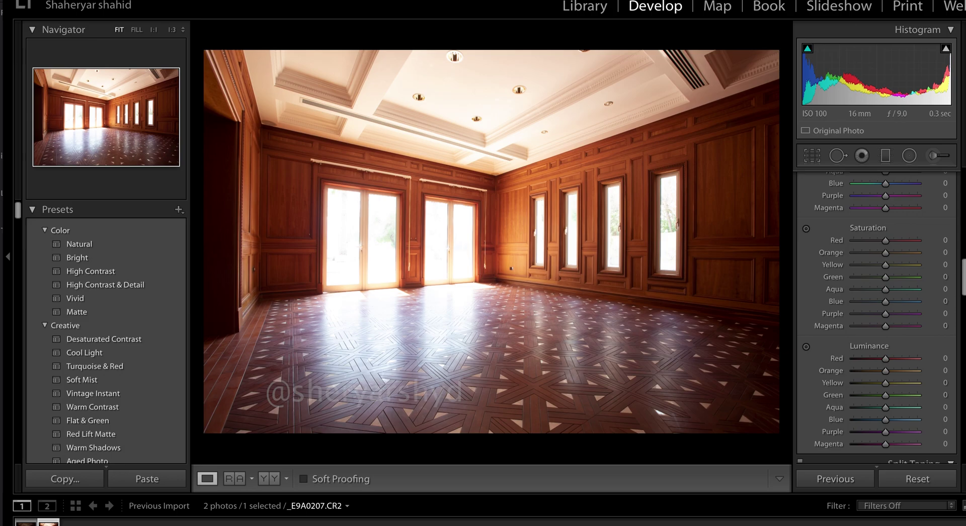
Select both exposures, _E9A0205.CR2 and _E9A0207.CR2, and open them in an HDR photo merge
click(26, 524)
super+click(49, 522)
right_click(48, 522)
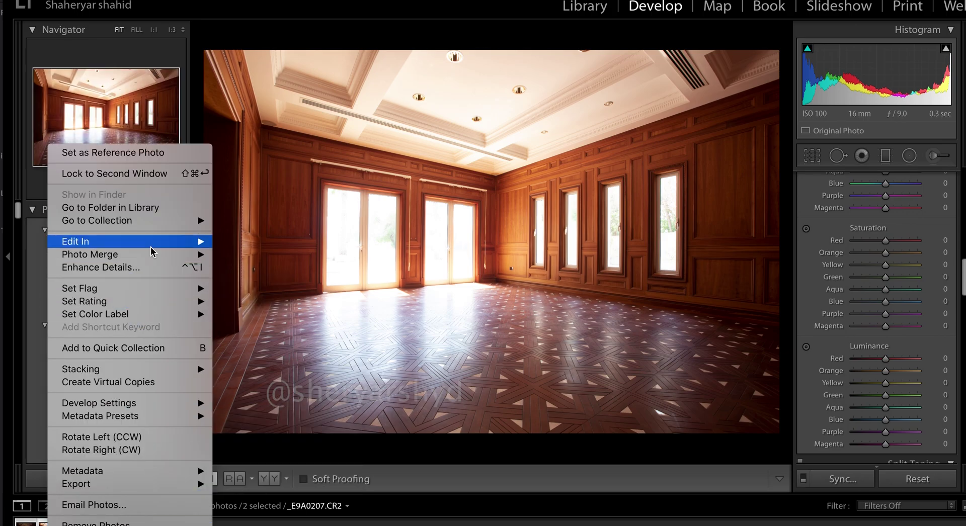
mouse_move(159, 256)
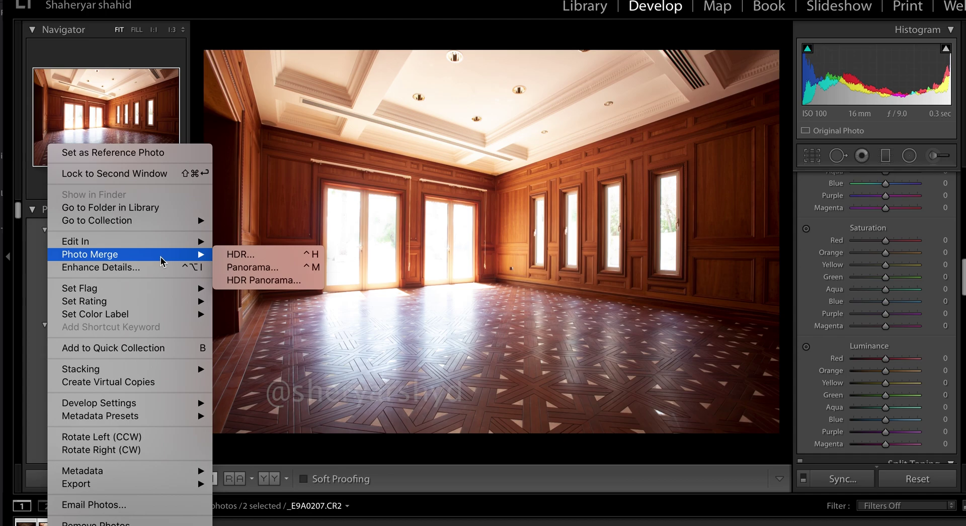
click(295, 256)
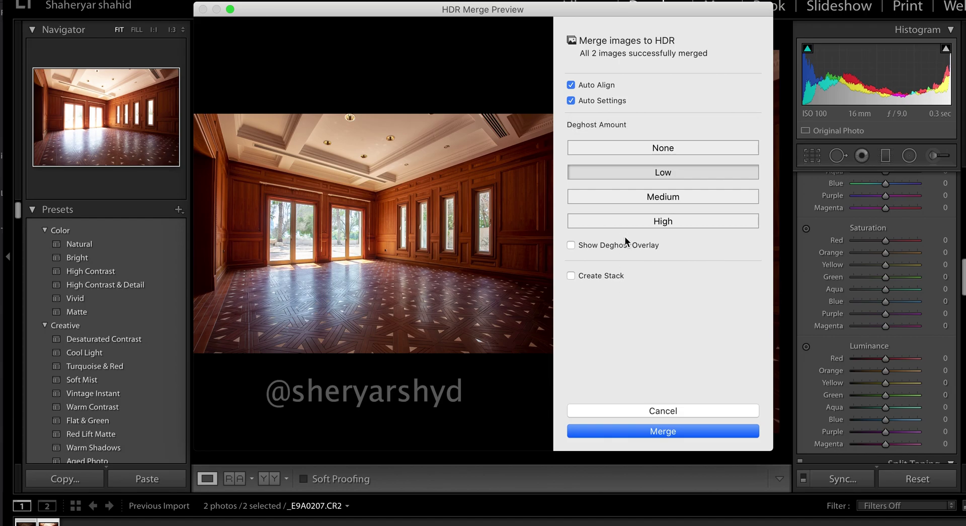
Preview the Medium and High deghost amounts and merge the two exposures with Deghost Amount set to Low
drag(331, 205, 432, 252)
click(659, 196)
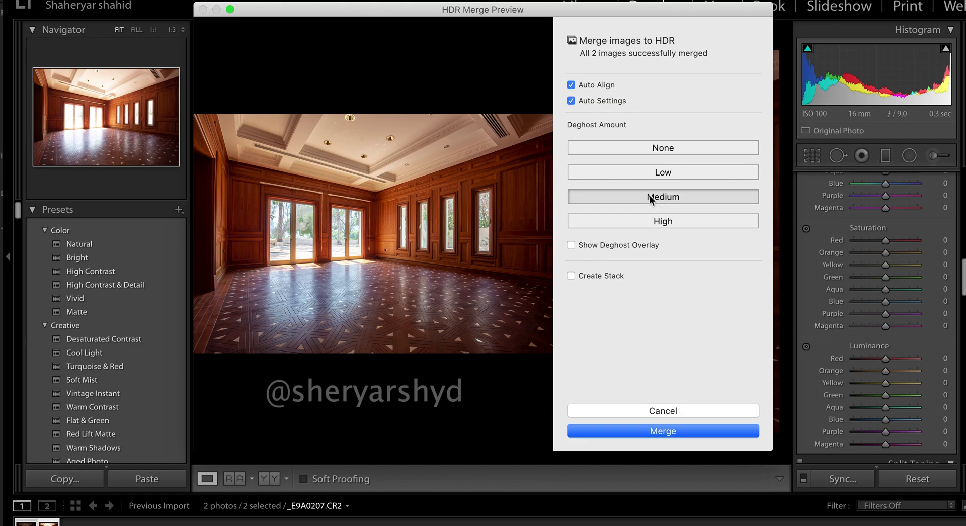
click(650, 222)
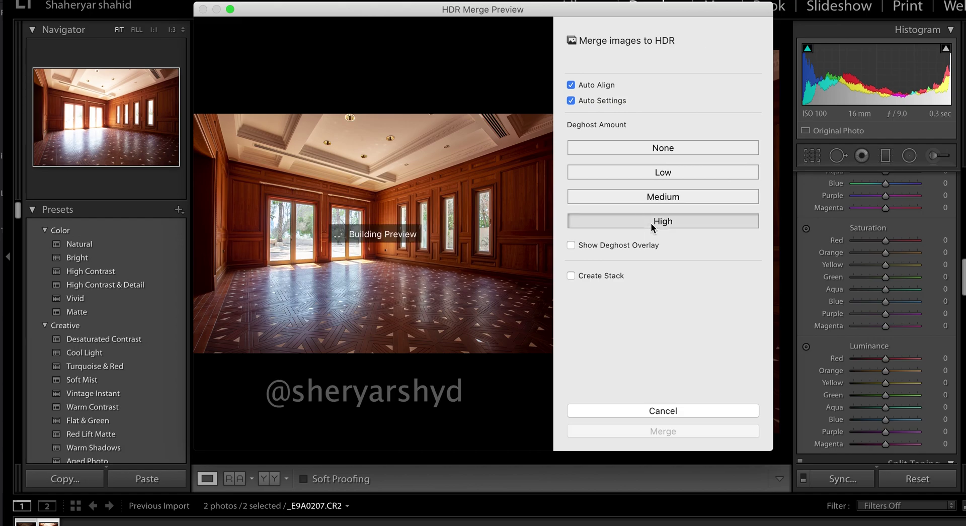
click(657, 197)
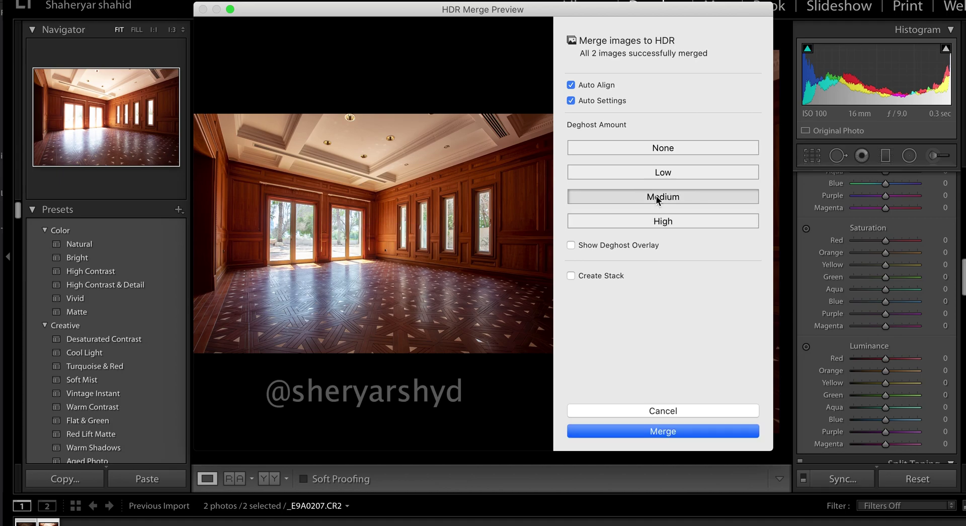
click(620, 244)
click(612, 244)
click(672, 173)
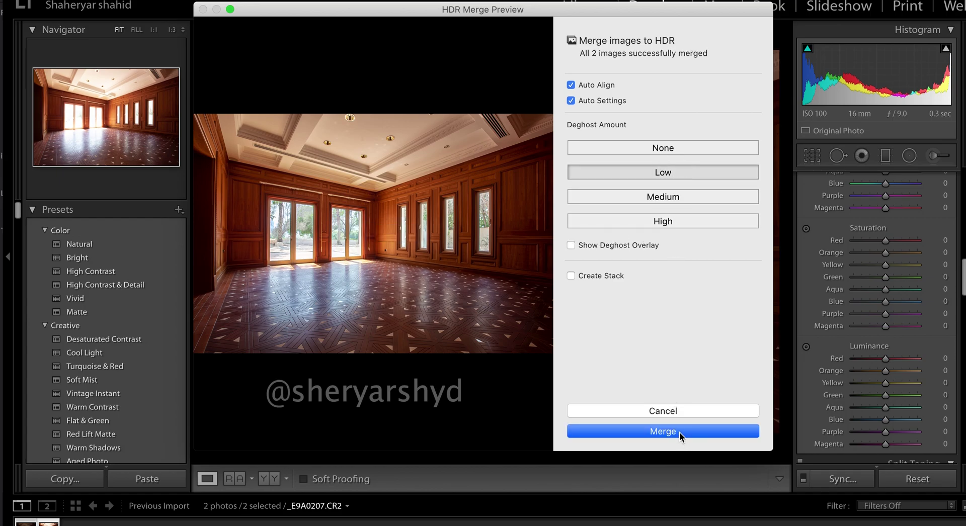
click(678, 431)
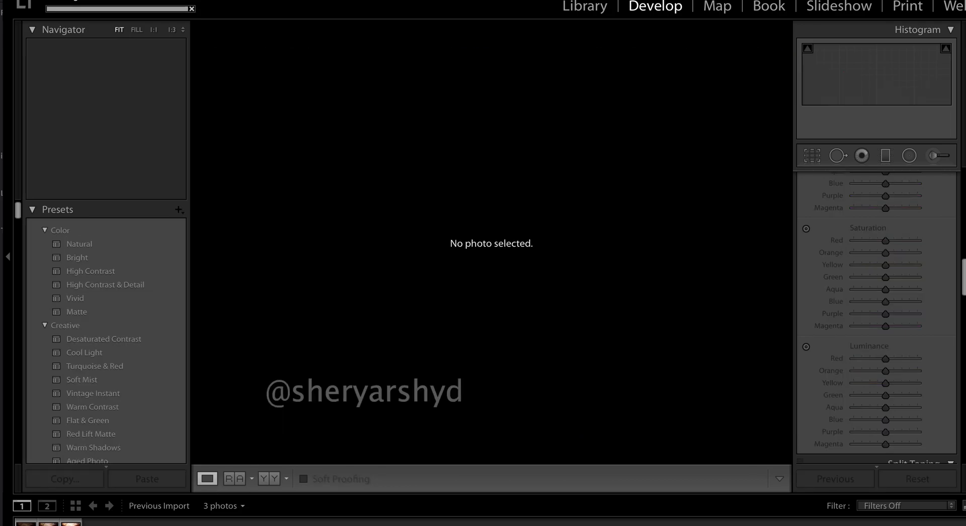
View the merged HDR image and return to the dark exposure _E9A0205.CR2
click(26, 524)
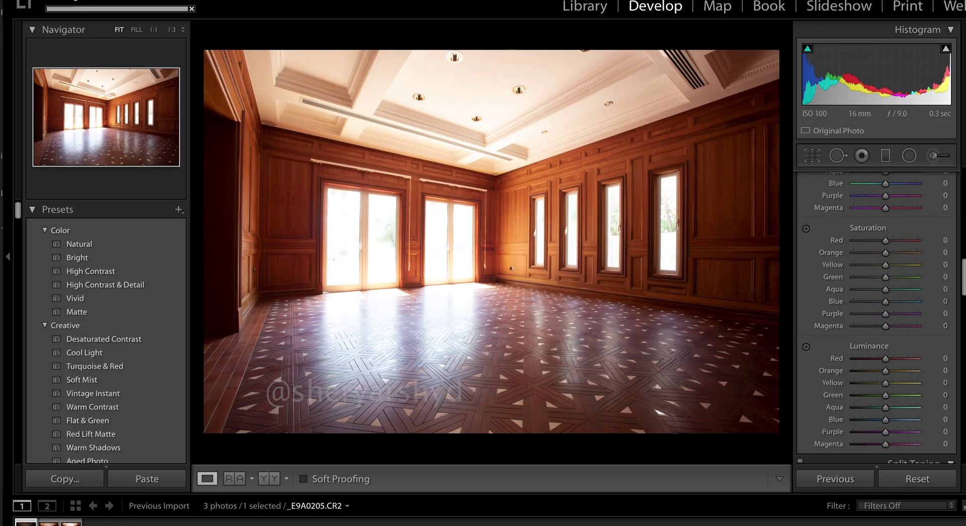
click(48, 524)
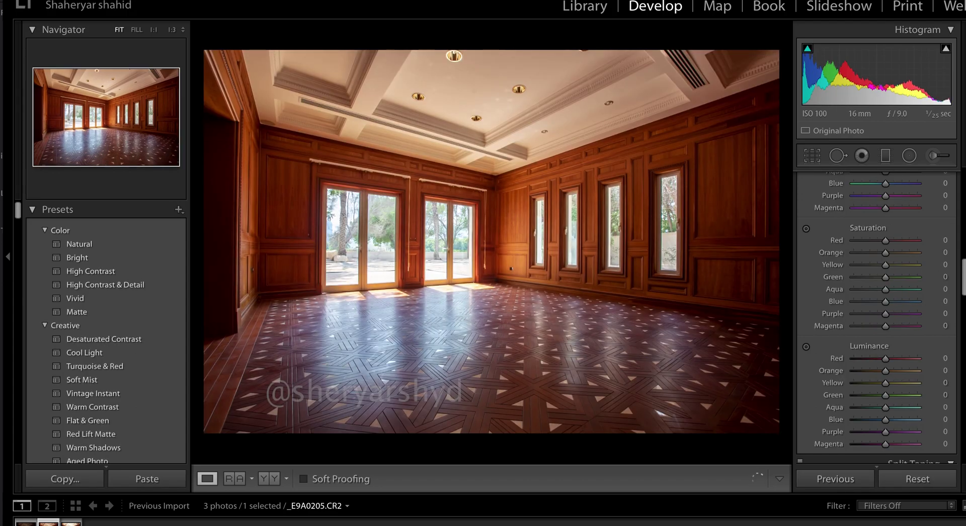
click(26, 523)
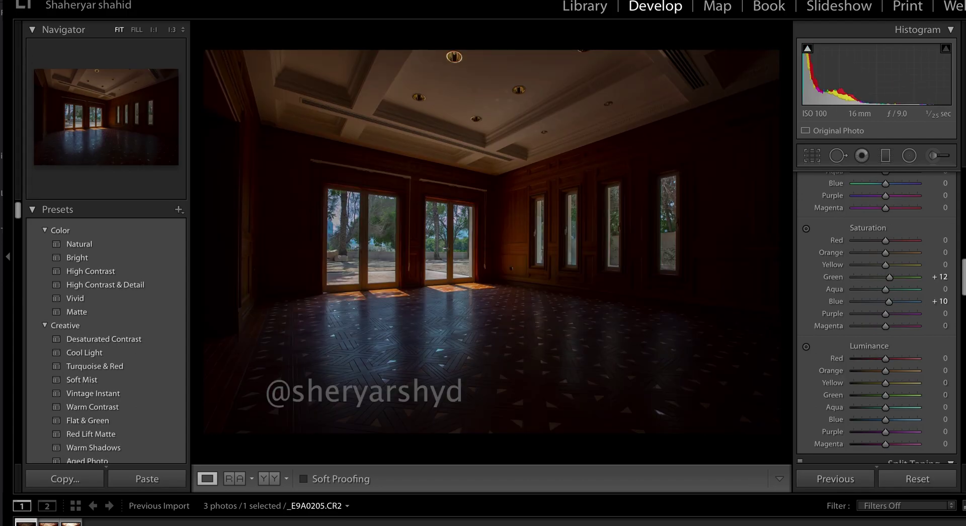
Compare the view through both glass doors of _E9A0205.CR2 before and after editing at 1:1 magnification
click(269, 479)
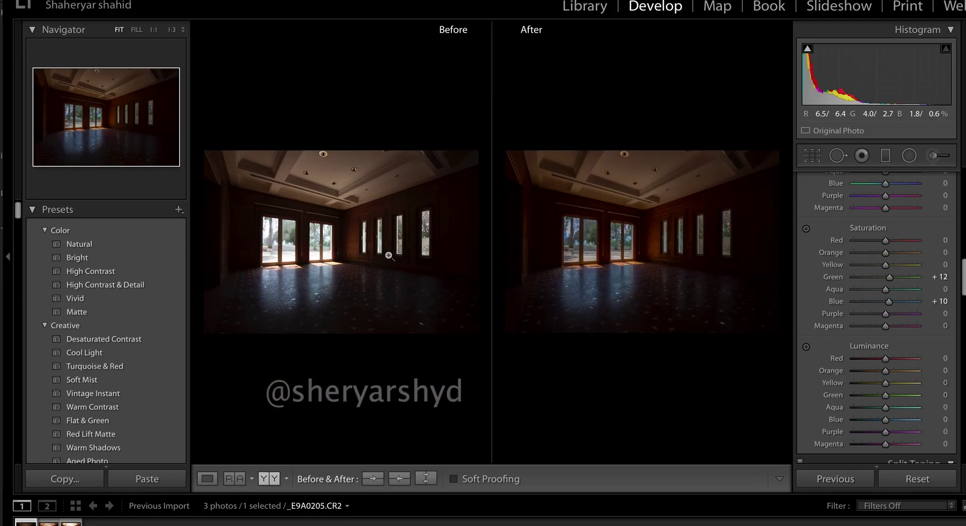
click(310, 250)
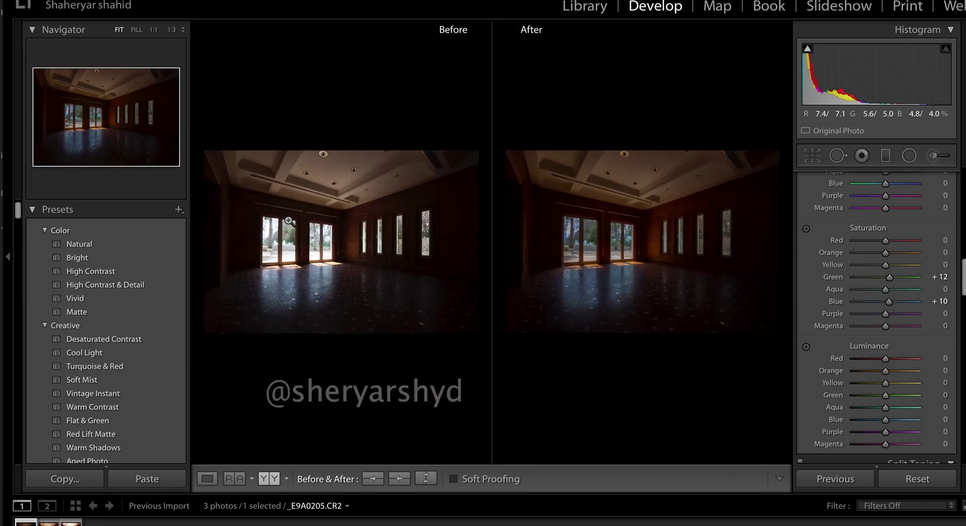
click(294, 245)
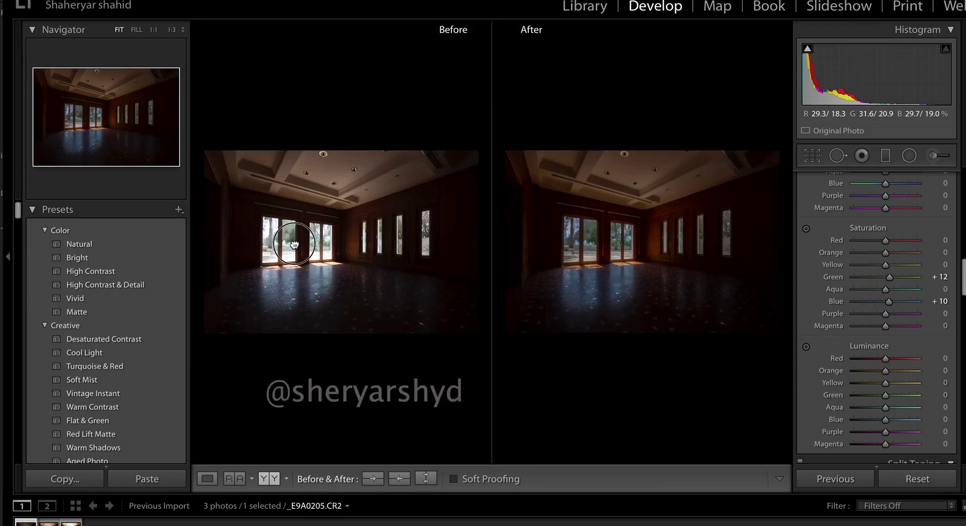
click(295, 245)
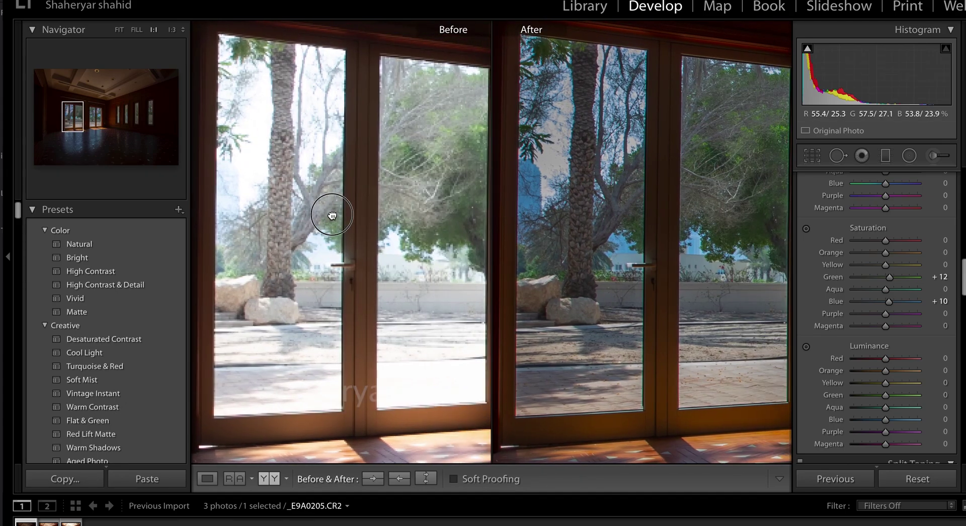
drag(334, 201, 270, 200)
click(324, 206)
click(589, 236)
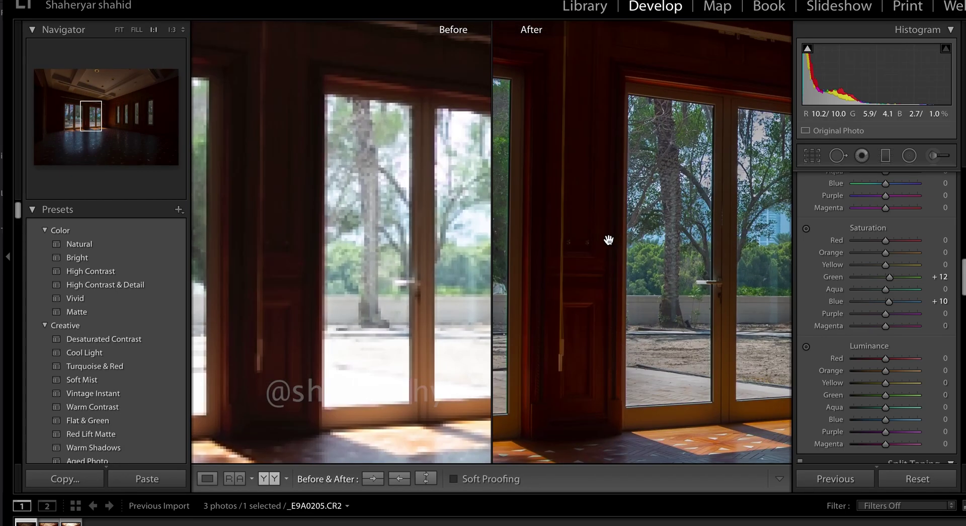
drag(673, 242, 551, 261)
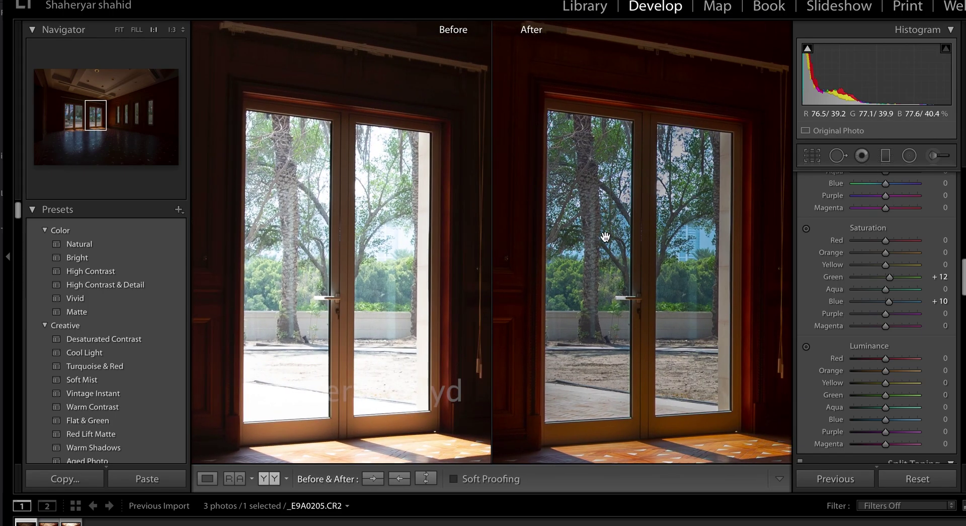
click(594, 240)
click(595, 240)
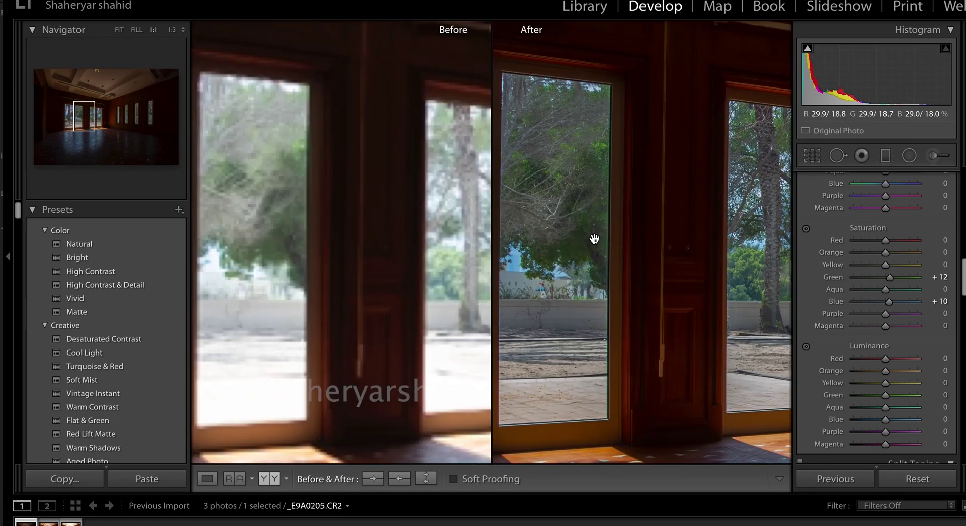
click(593, 240)
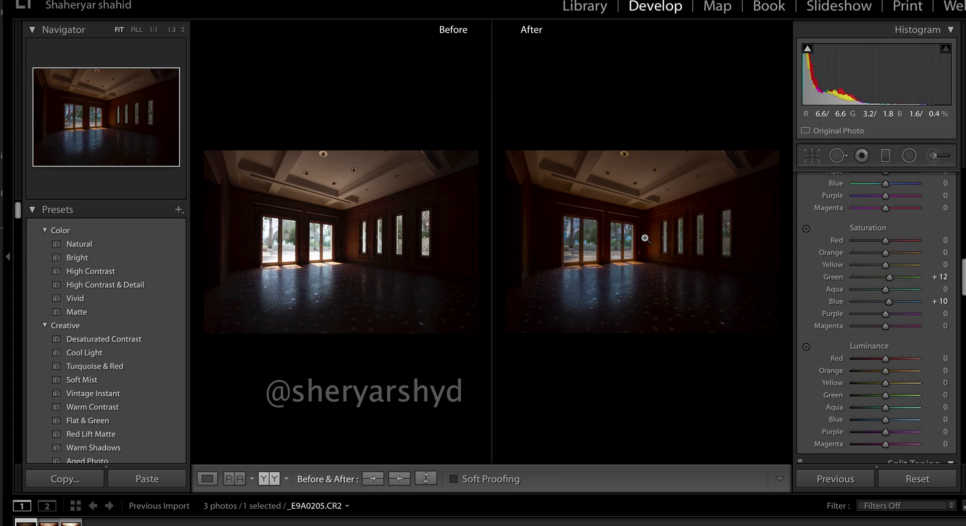
Review the Basic settings of the dark exposure and the HDR merge, and view the bright exposure _E9A0207.CR2 on its own
scroll(860, 266, up, 10)
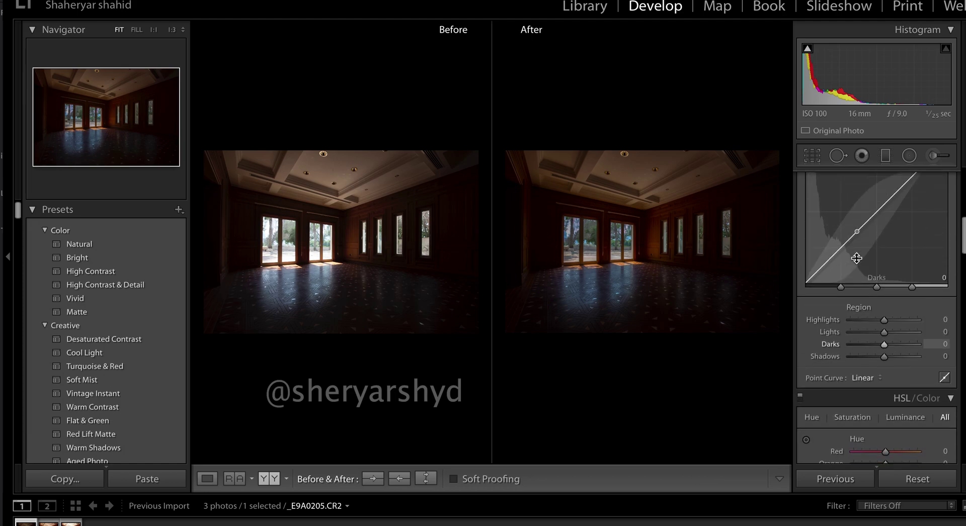
scroll(857, 258, up, 10)
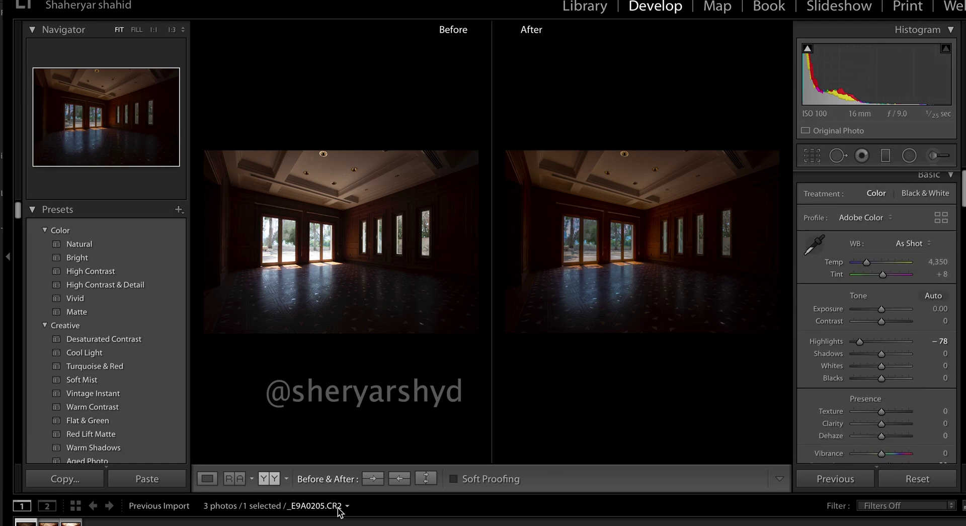
click(49, 523)
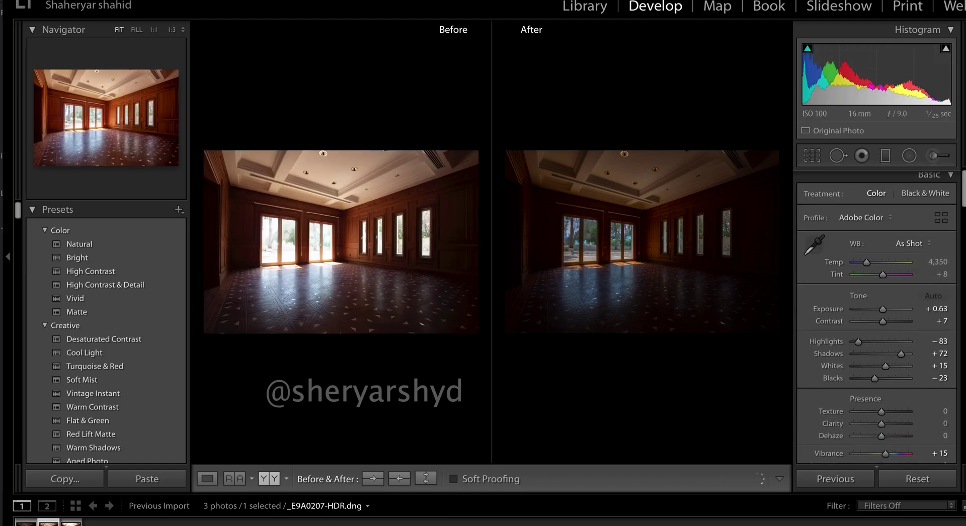
click(71, 522)
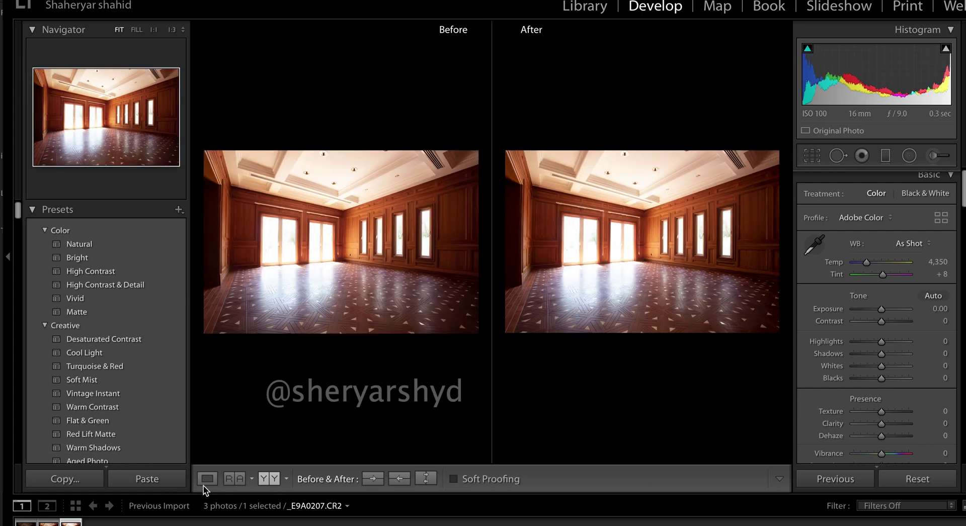
click(199, 480)
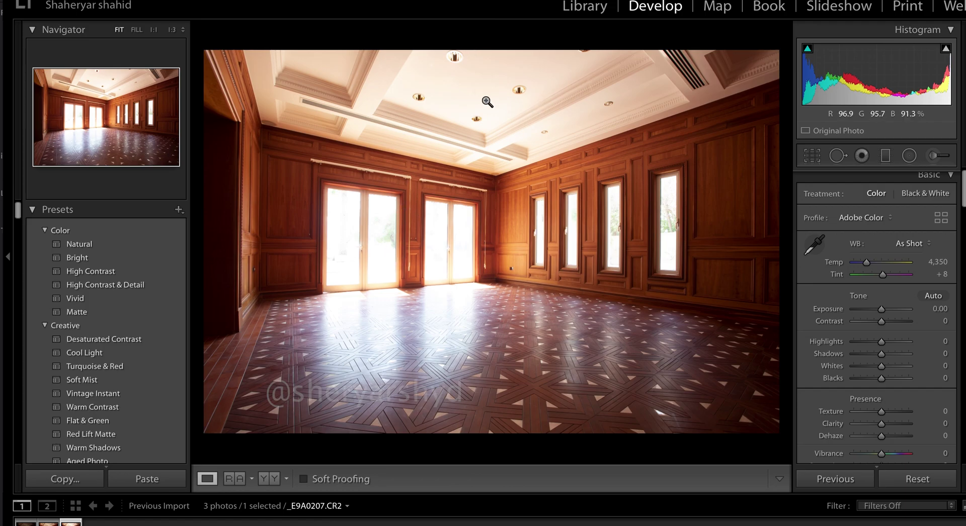
Lower the Highlights of the merged image _E9A0207-HDR.dng to -100
click(26, 523)
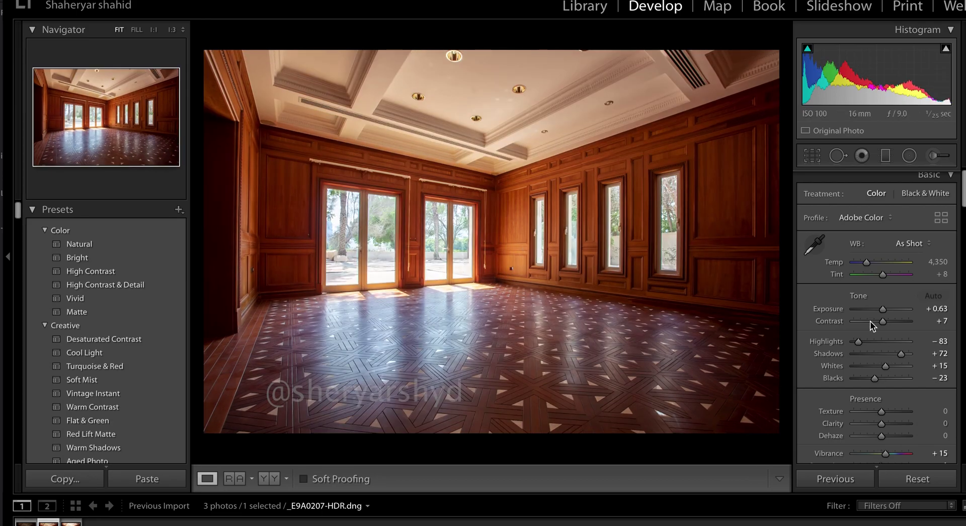
drag(861, 342, 837, 346)
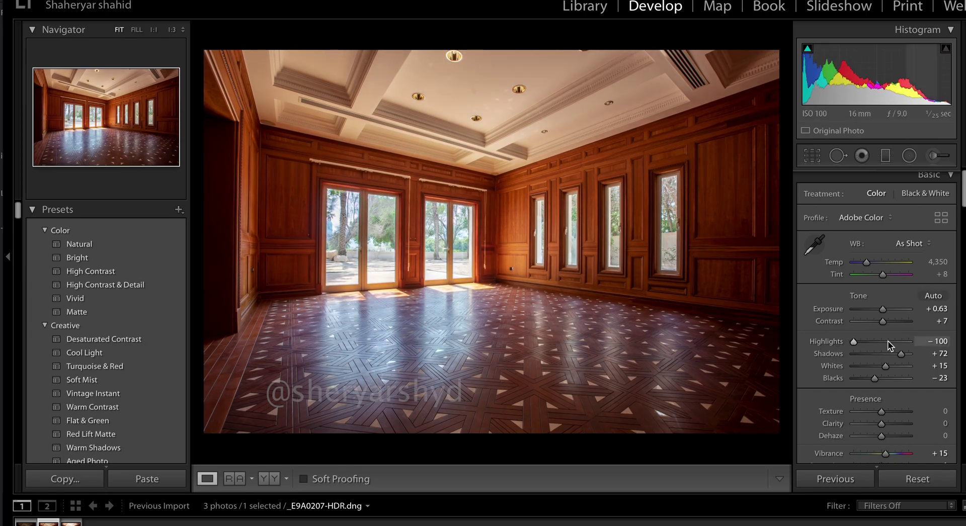
scroll(885, 378, down, 5)
scroll(884, 378, down, 10)
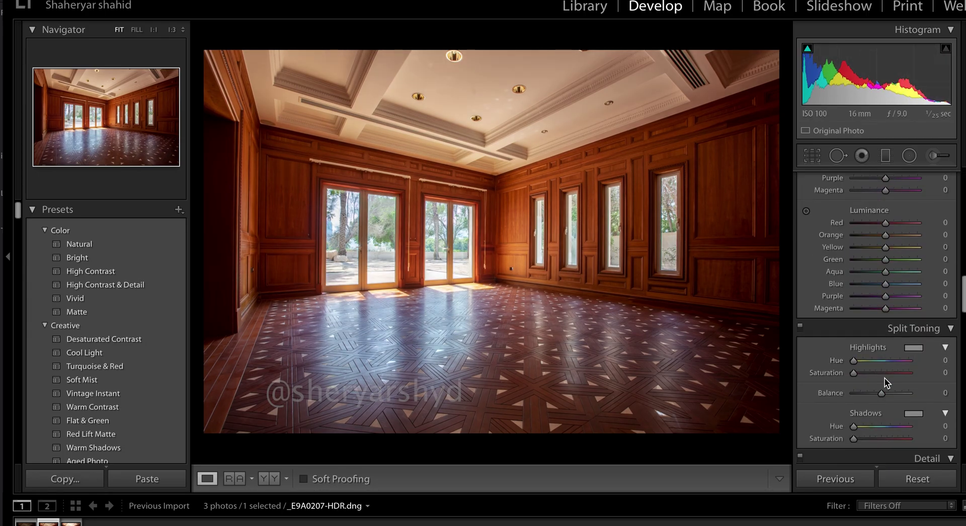
Enable Remove Chromatic Aberration and Canon lens profile corrections, and compare the image with the profile off and on
click(871, 258)
click(874, 273)
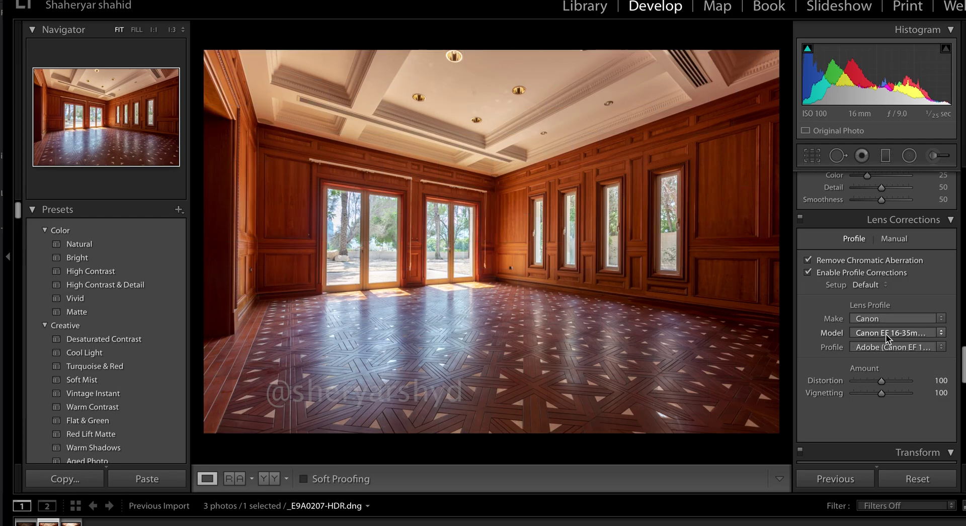
key(ctrl+7)
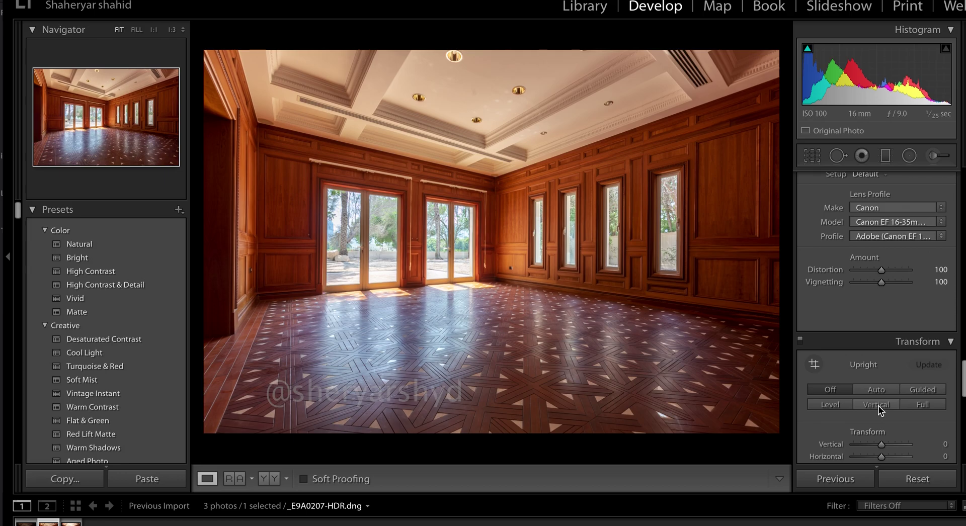
scroll(859, 335, up, 2)
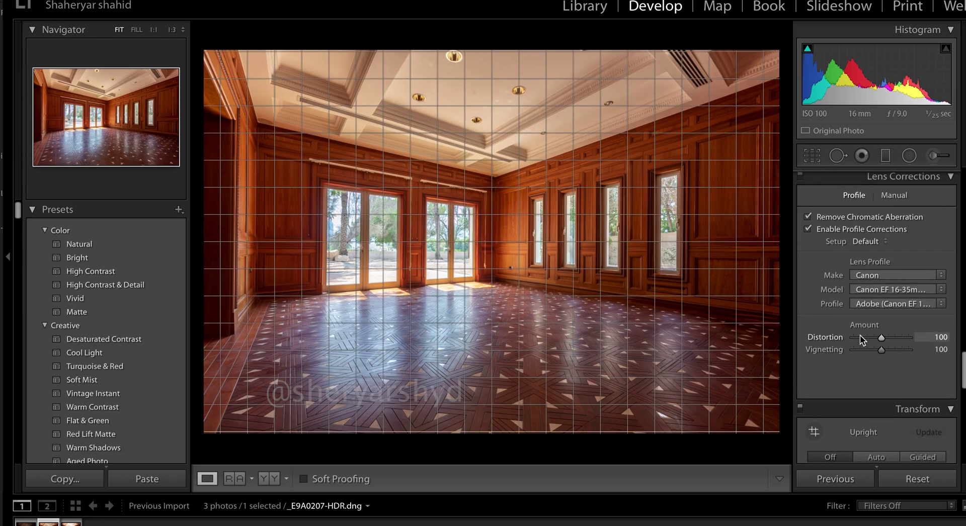
click(854, 230)
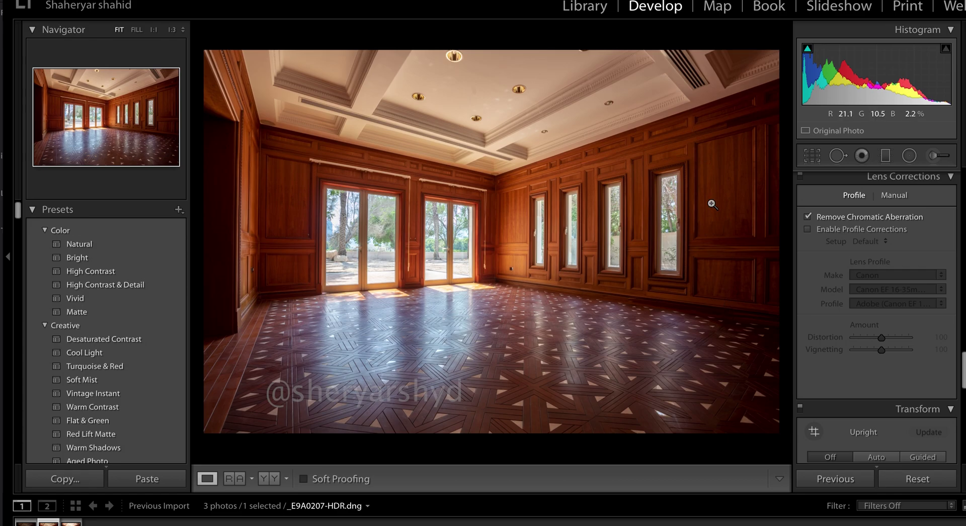
click(808, 230)
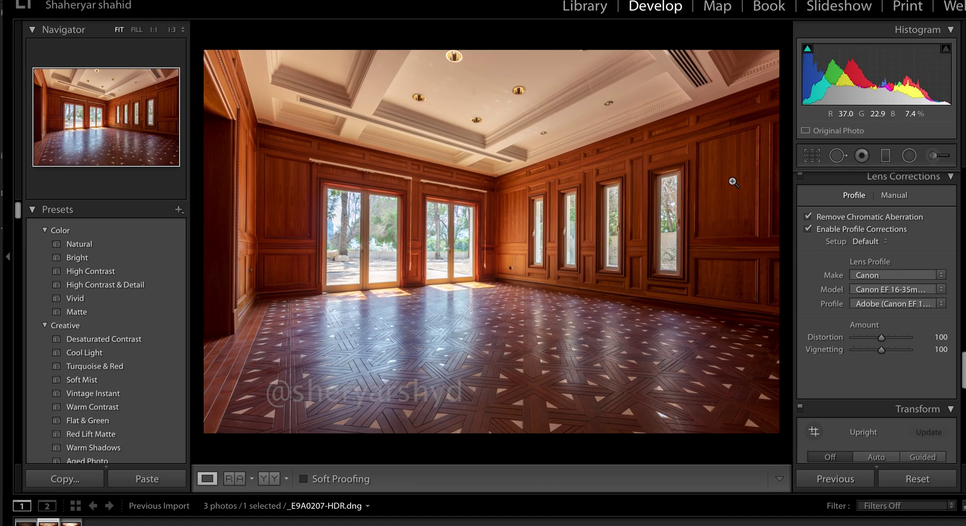
Add graduated filters over the room's right and left walls, raising the Exposure of the right-hand filter to 0.79
scroll(888, 265, up, 5)
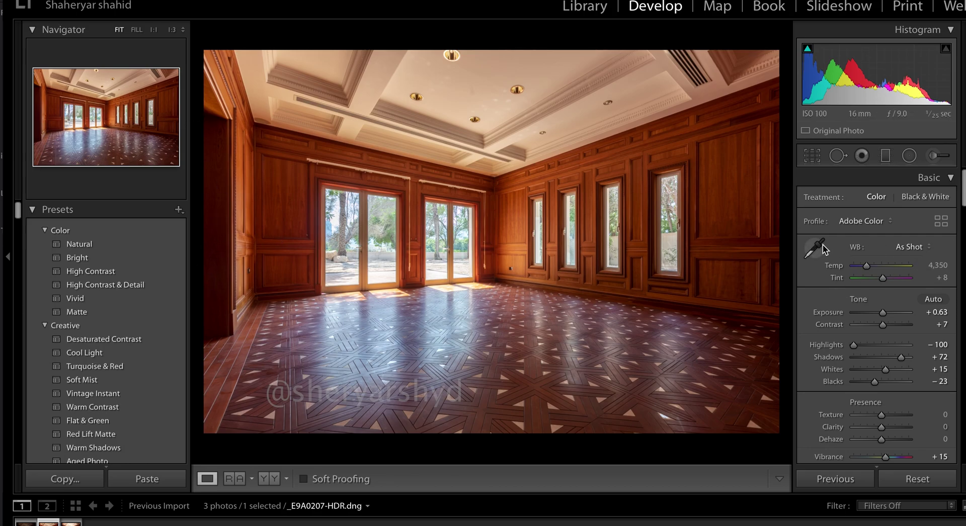
key(m)
drag(782, 168, 388, 174)
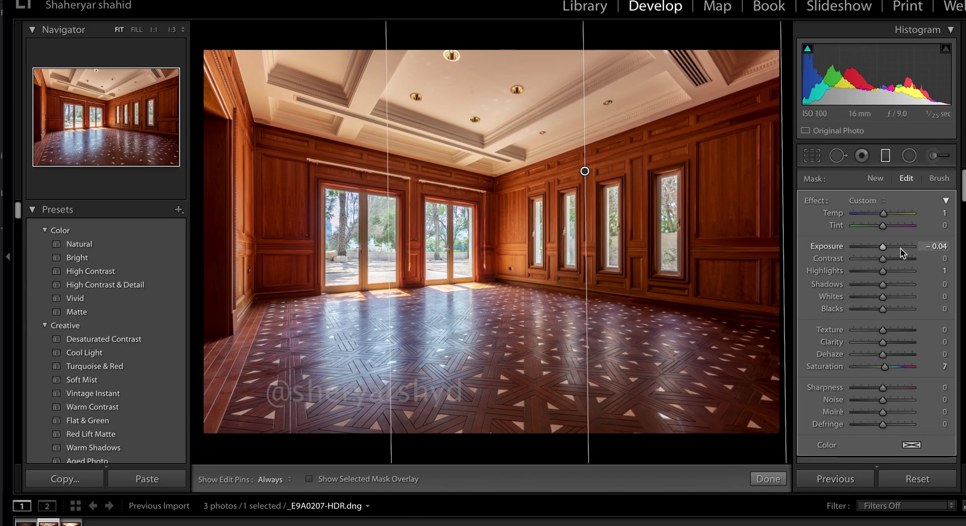
drag(887, 247, 890, 248)
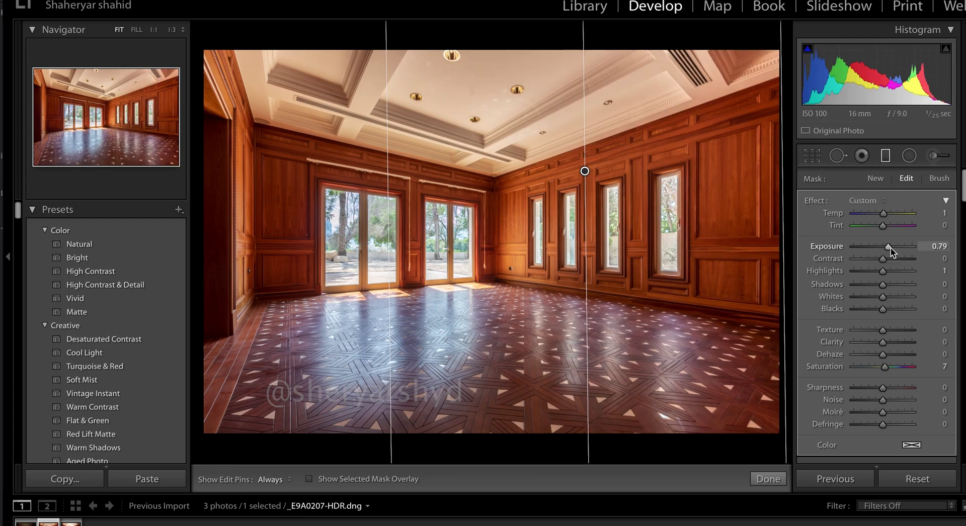
drag(196, 239, 420, 241)
click(767, 480)
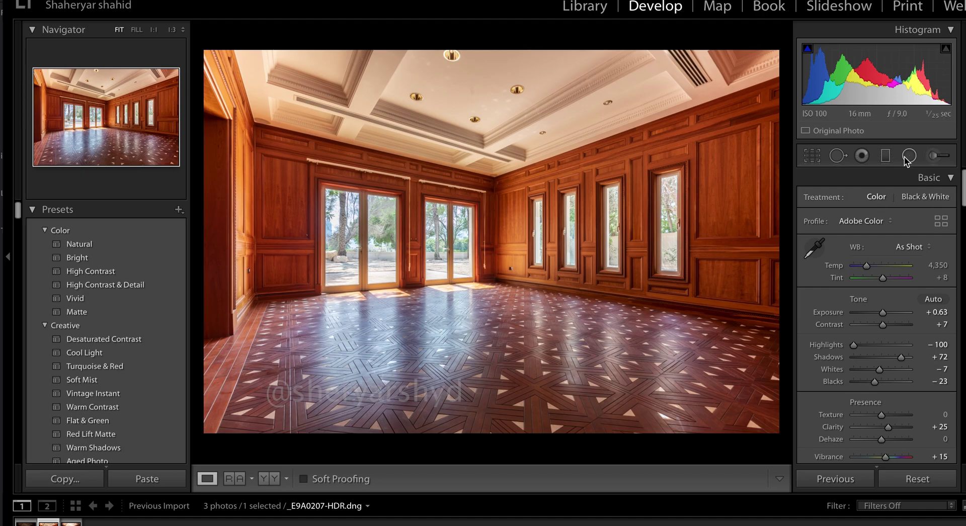
Add a graduated filter fading upward from the floor towards the ceiling and raise its Exposure slightly
click(885, 155)
drag(510, 302, 512, 157)
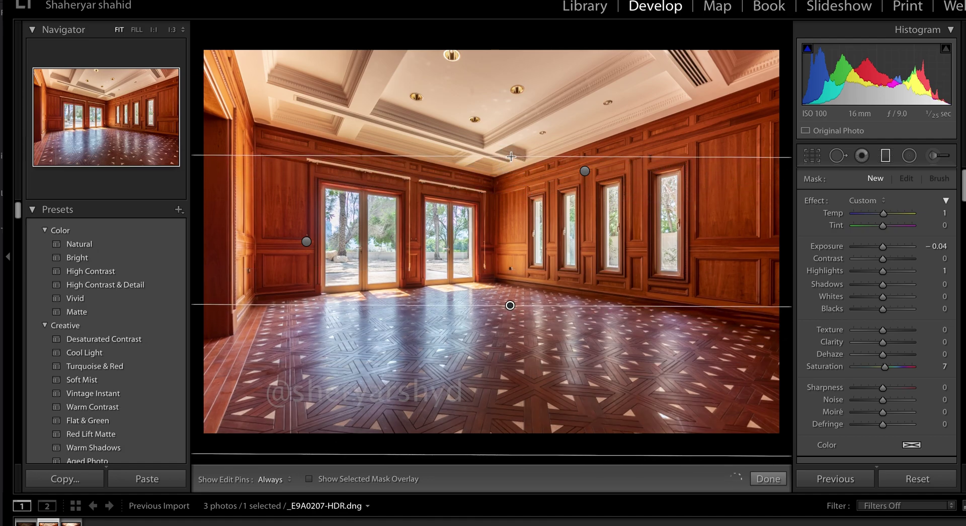
drag(882, 247, 886, 247)
click(768, 479)
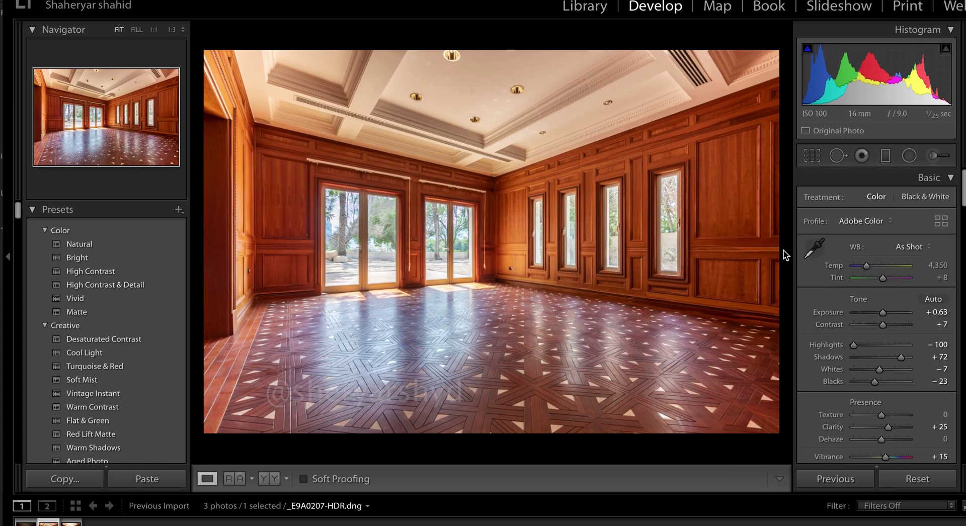
Brush an adjustment over both glass doors and set Highlights to -100, Clarity to 32, Dehaze to 15 and Saturation to 84
key(k)
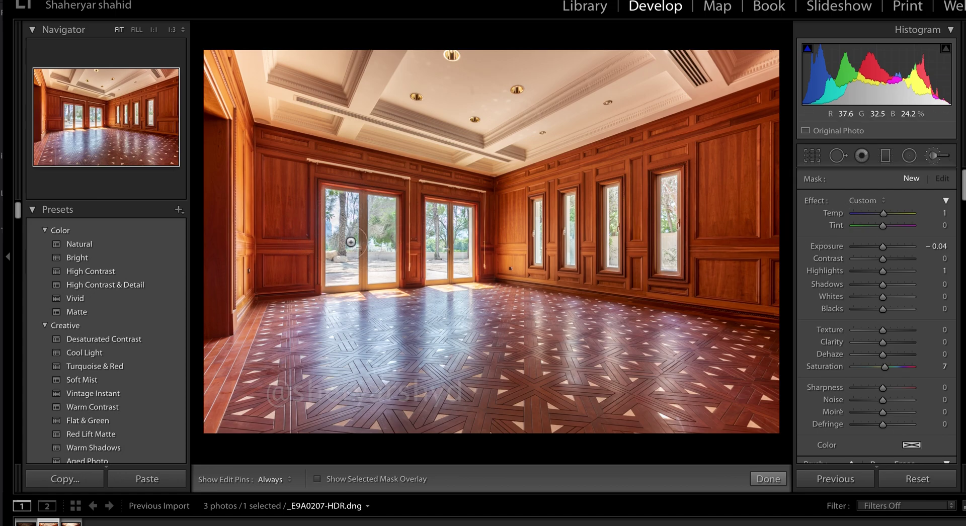
mouse_move(339, 218)
mouse_down()
mouse_move(344, 269)
mouse_move(345, 219)
mouse_up()
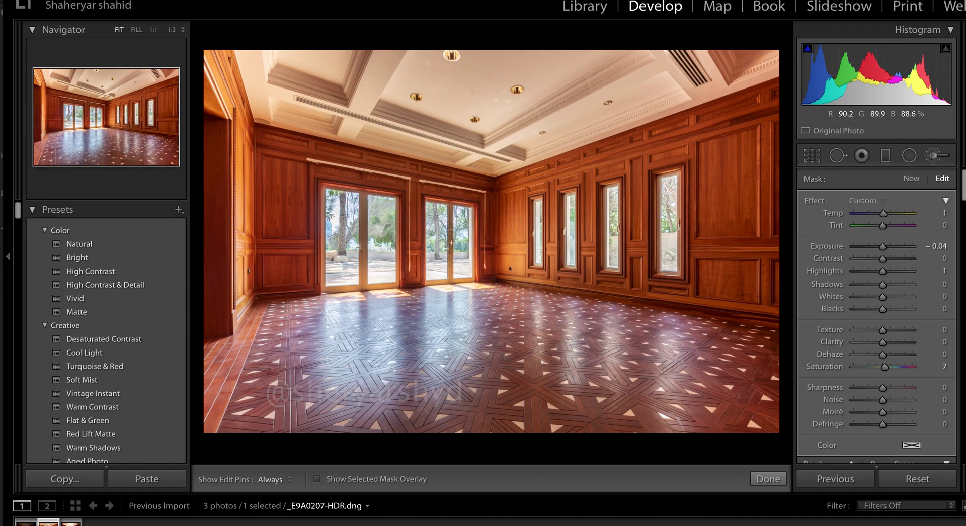
mouse_move(436, 221)
mouse_down()
mouse_move(441, 287)
mouse_move(456, 257)
mouse_up()
click(880, 274)
drag(877, 273, 856, 285)
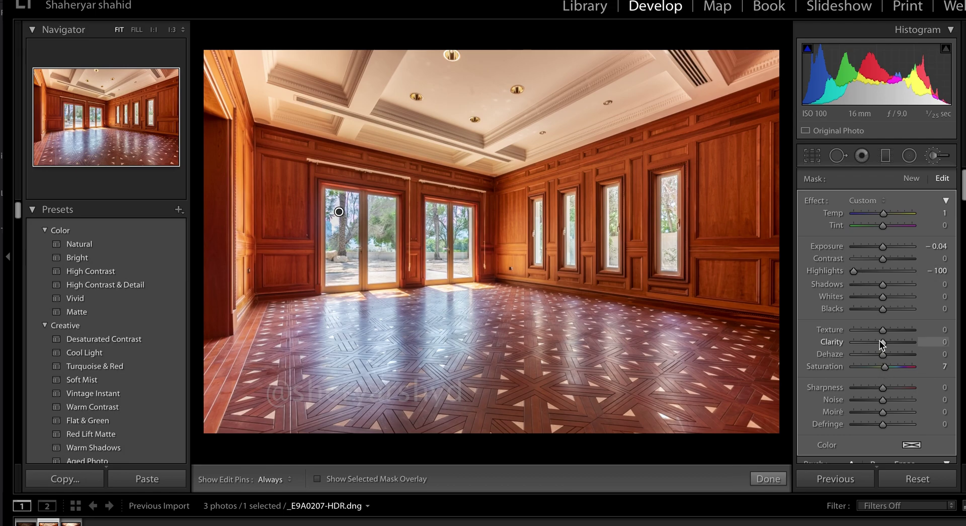
drag(883, 342, 907, 369)
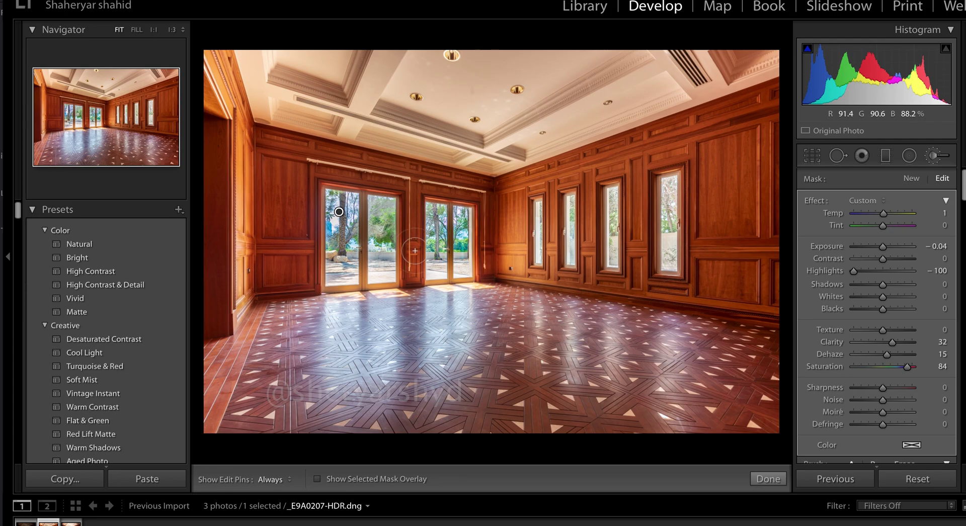
Erase the brush adjustment from the central frame of the right-hand glass door at 1:1 magnification
key(z)
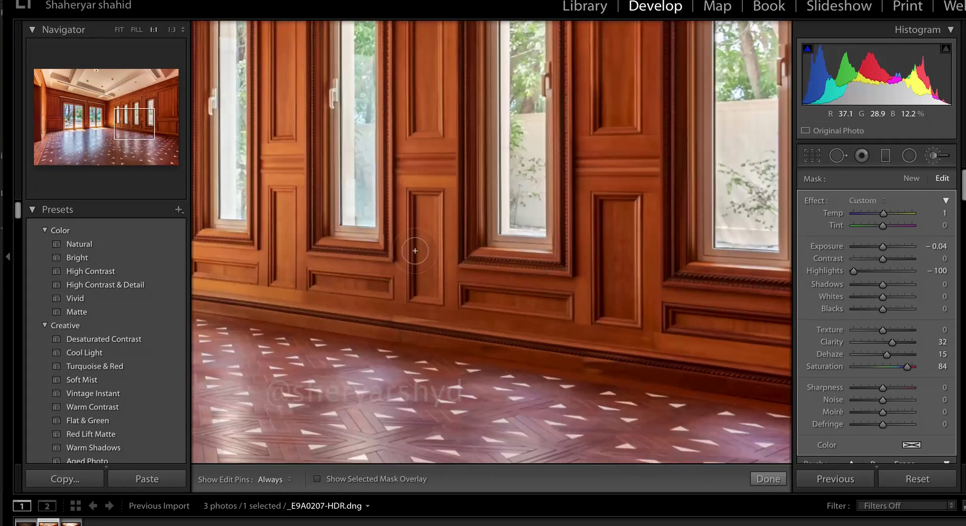
drag(442, 255, 755, 211)
drag(443, 227, 708, 265)
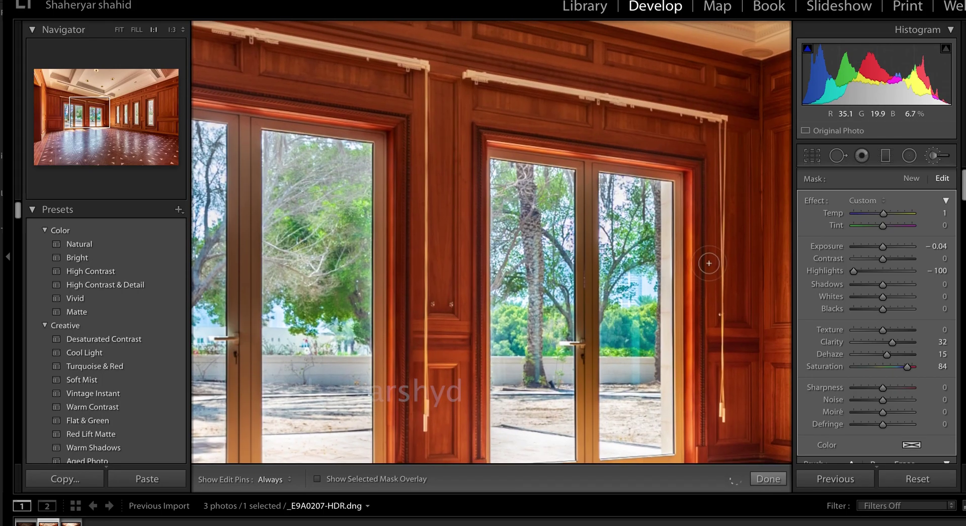
key(alt)
key(h)
mouse_move(587, 205)
mouse_down()
mouse_move(593, 345)
mouse_move(596, 206)
mouse_move(588, 200)
mouse_move(580, 403)
mouse_up()
key(h)
key(alt)
key(h)
key(h)
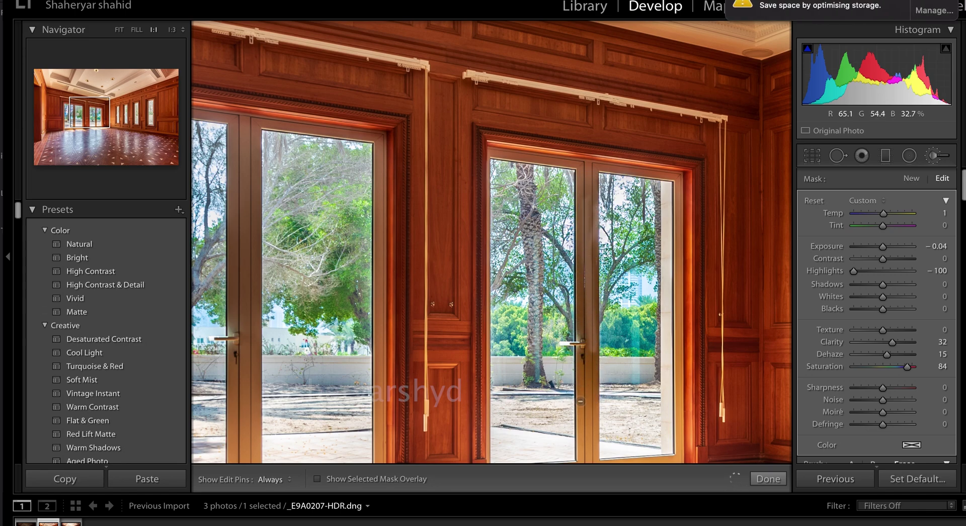
key(h)
mouse_move(594, 426)
mouse_down()
mouse_move(588, 312)
mouse_move(580, 393)
mouse_move(593, 230)
mouse_move(593, 254)
mouse_move(587, 191)
mouse_move(588, 398)
mouse_move(578, 234)
mouse_move(582, 291)
mouse_up()
key(h)
key(alt)
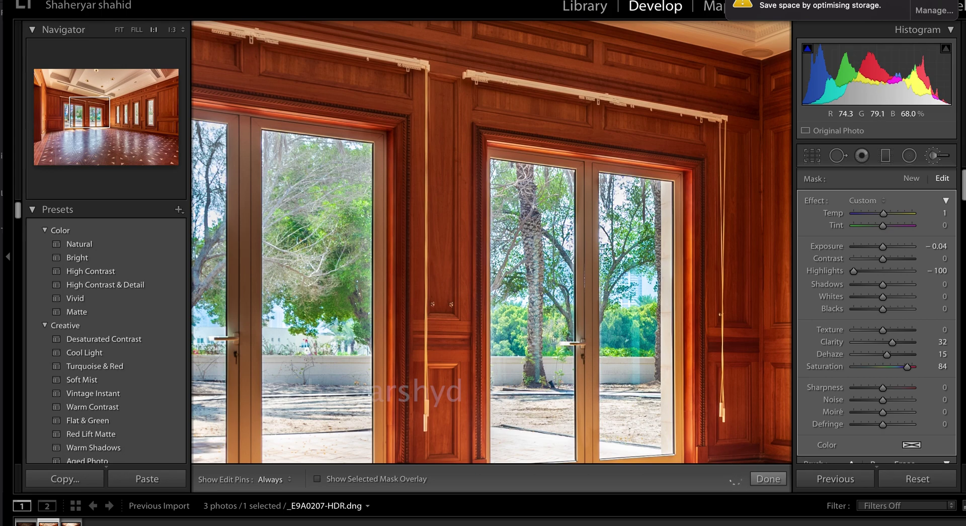
Erase the brush adjustment from the upper central frame of the left-hand glass door
drag(518, 362, 740, 279)
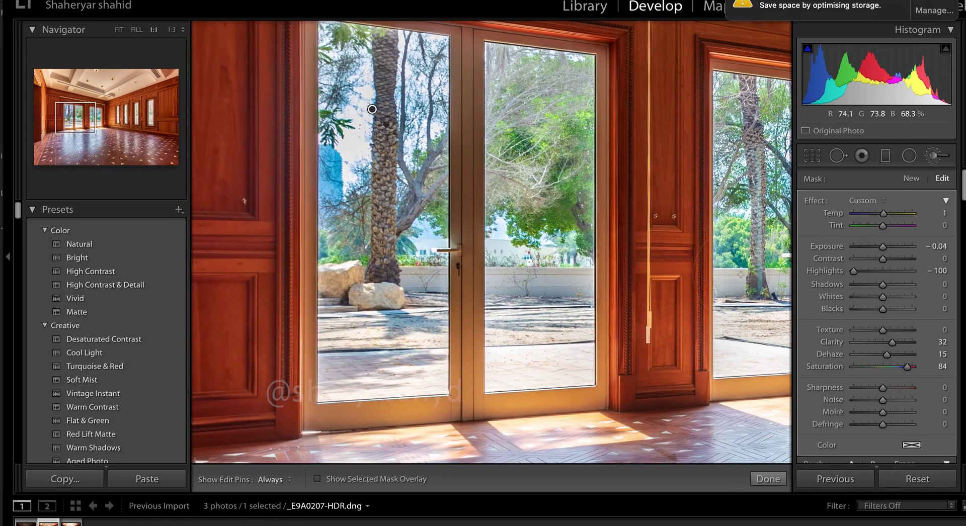
key(alt)
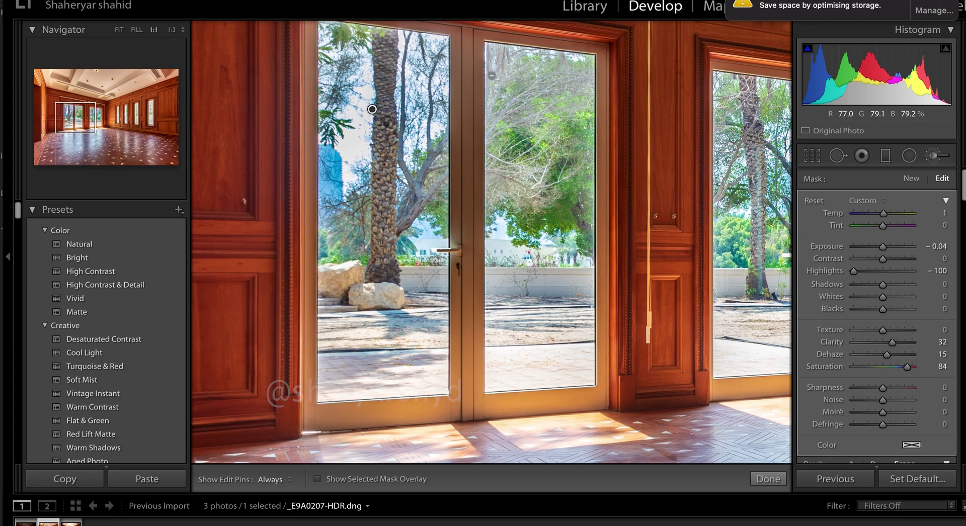
key(h)
mouse_move(475, 83)
mouse_down()
mouse_move(464, 289)
mouse_move(454, 169)
mouse_move(465, 109)
mouse_move(466, 251)
mouse_move(466, 104)
mouse_move(459, 256)
mouse_move(468, 100)
mouse_move(476, 278)
mouse_move(476, 89)
mouse_move(455, 332)
mouse_move(455, 345)
mouse_move(456, 278)
mouse_move(470, 367)
mouse_move(471, 265)
mouse_move(472, 376)
mouse_move(470, 279)
mouse_move(470, 345)
mouse_move(485, 272)
mouse_move(476, 385)
mouse_move(469, 330)
mouse_move(456, 392)
mouse_move(456, 338)
mouse_move(459, 420)
mouse_move(458, 335)
mouse_move(470, 380)
mouse_move(480, 271)
mouse_move(479, 296)
mouse_move(463, 130)
mouse_move(458, 212)
mouse_move(471, 39)
mouse_move(472, 150)
mouse_move(454, 60)
mouse_up()
key(h)
key(z)
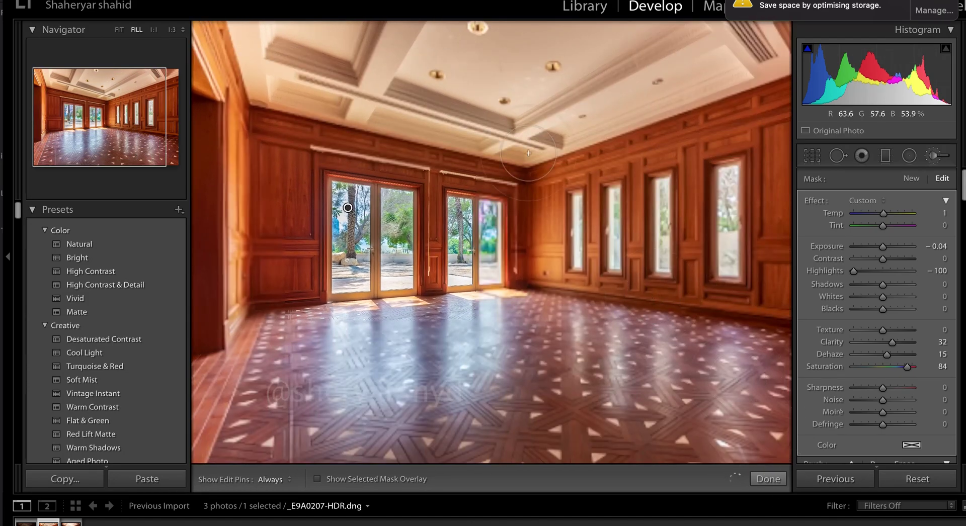
Heal the bright spots on the ceiling beside the right-hand downlight, using a Heal brush of size 76
key(z)
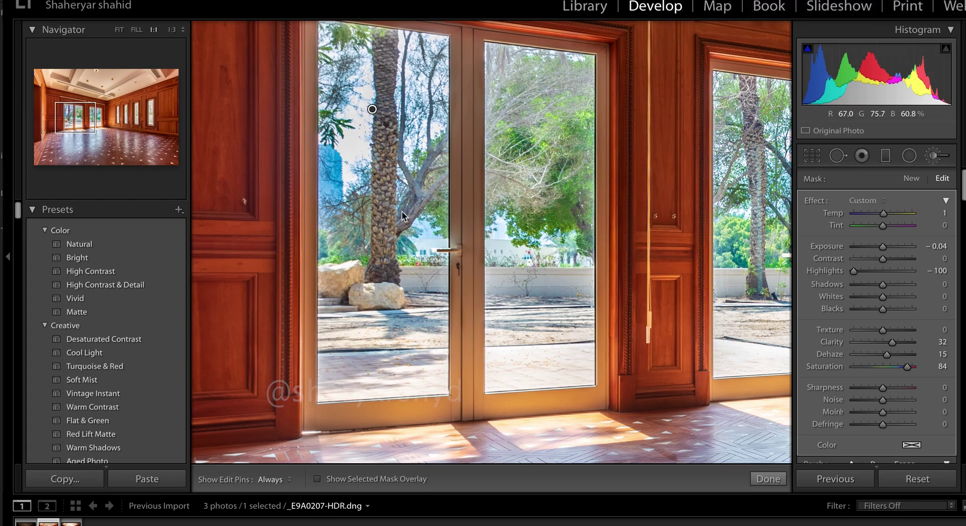
drag(755, 71, 539, 485)
drag(564, 90, 485, 459)
scroll(654, 327, down, 3)
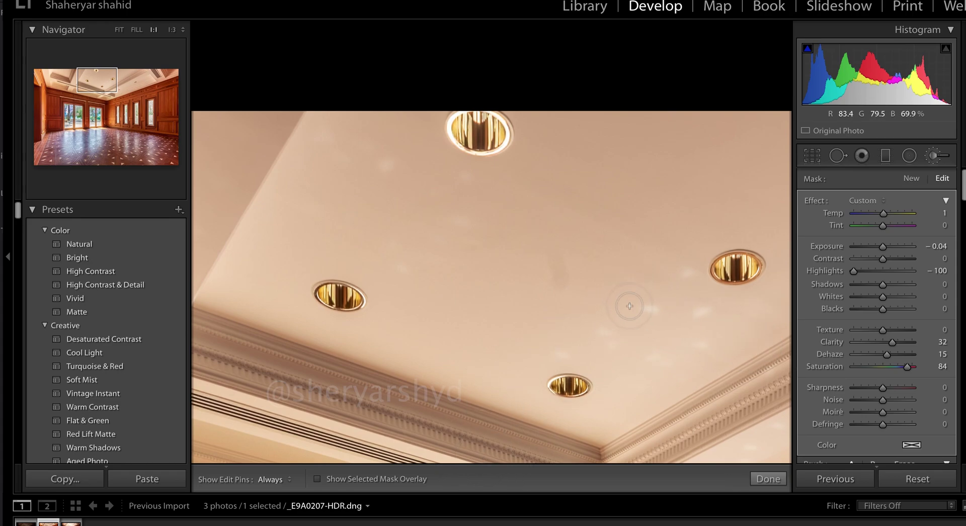
click(838, 155)
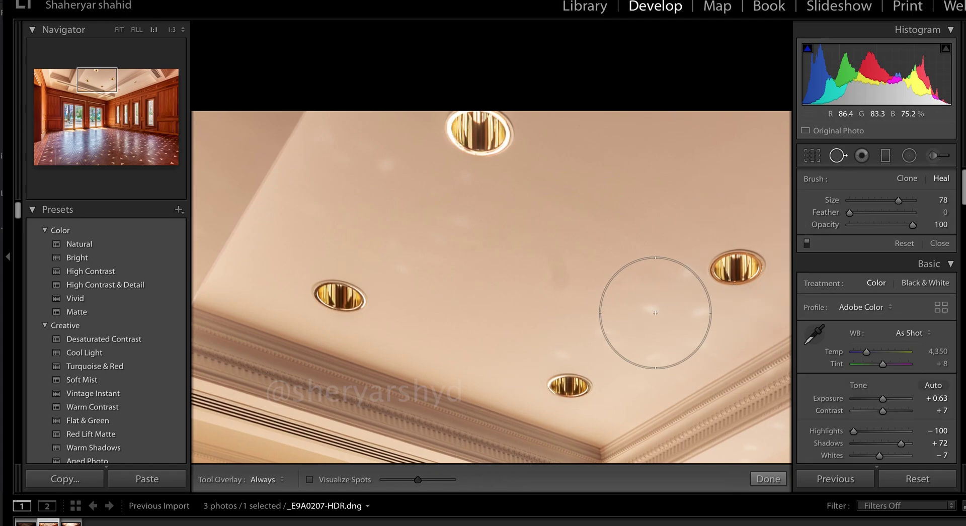
scroll(655, 312, down, 5)
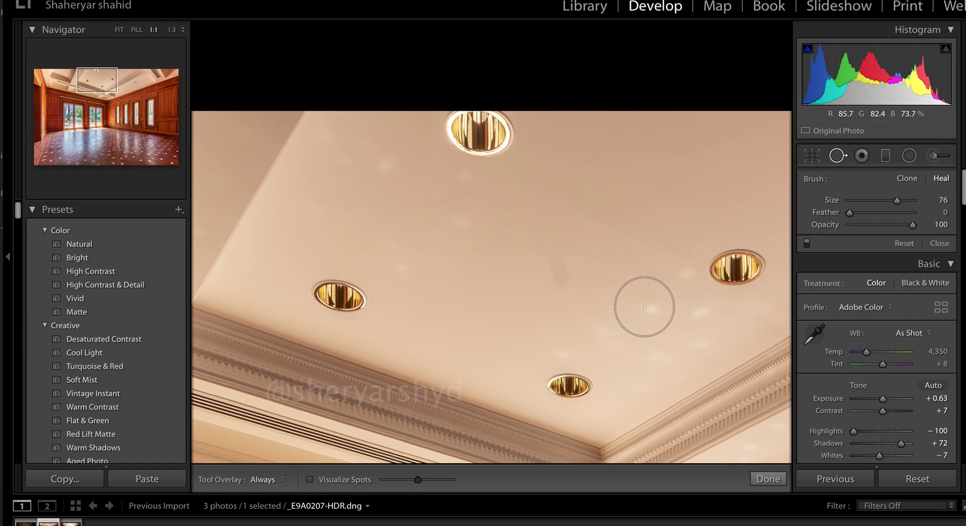
click(644, 306)
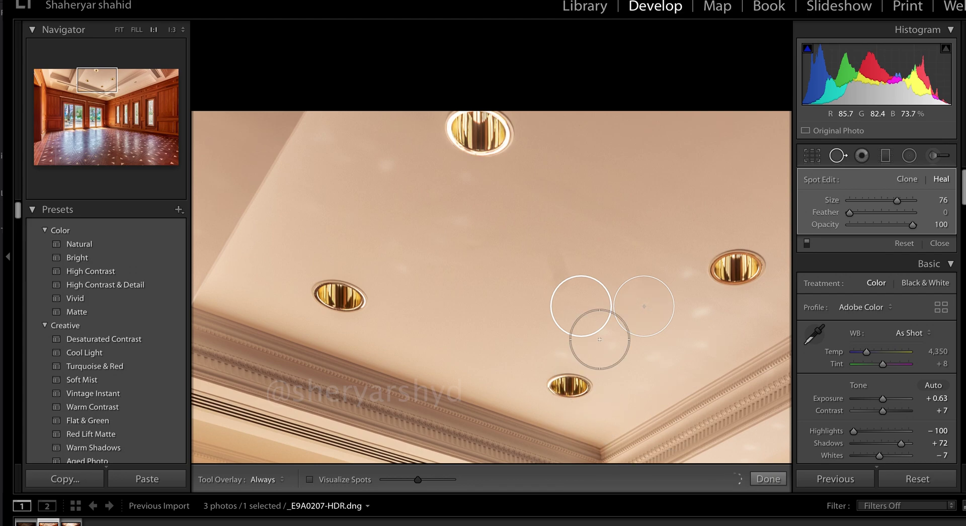
click(699, 320)
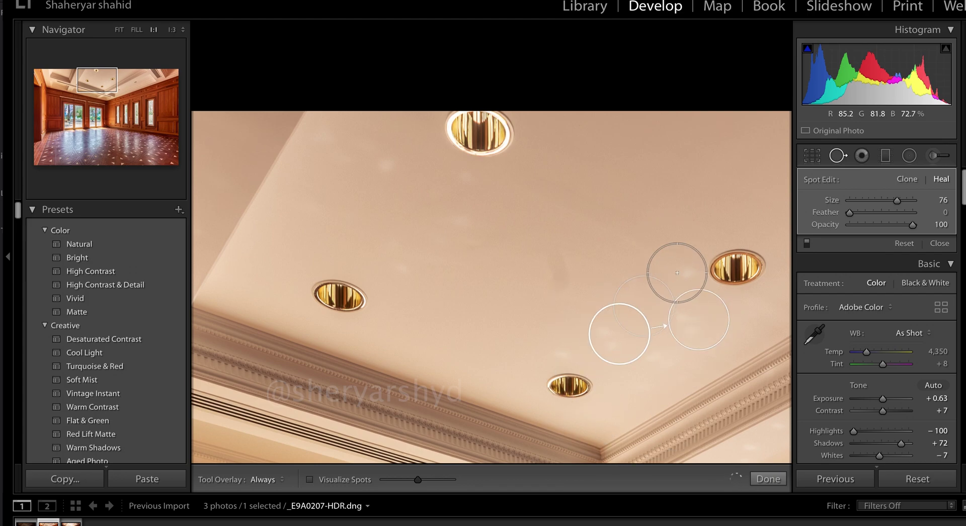
click(671, 270)
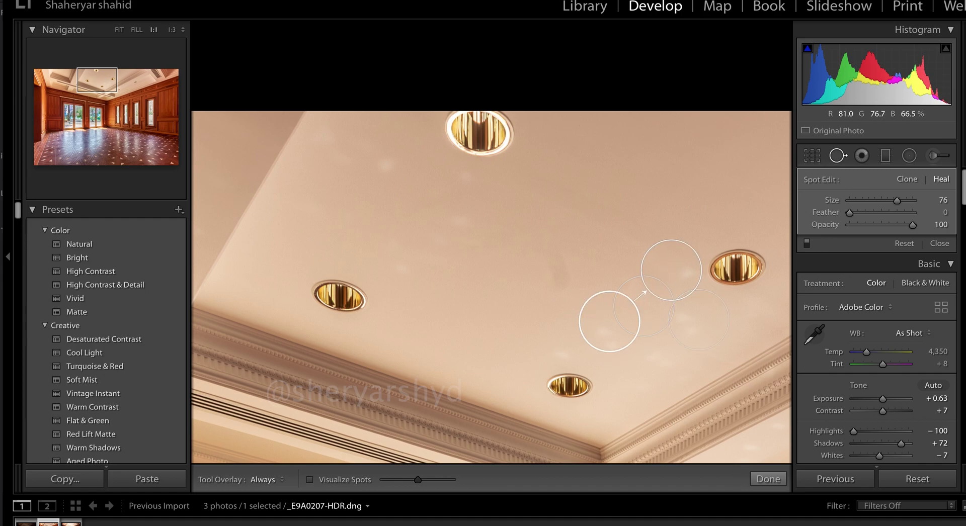
Heal the marks across the middle and left of the ceiling and the spot above the lowest downlight, and finish spot removal
click(550, 276)
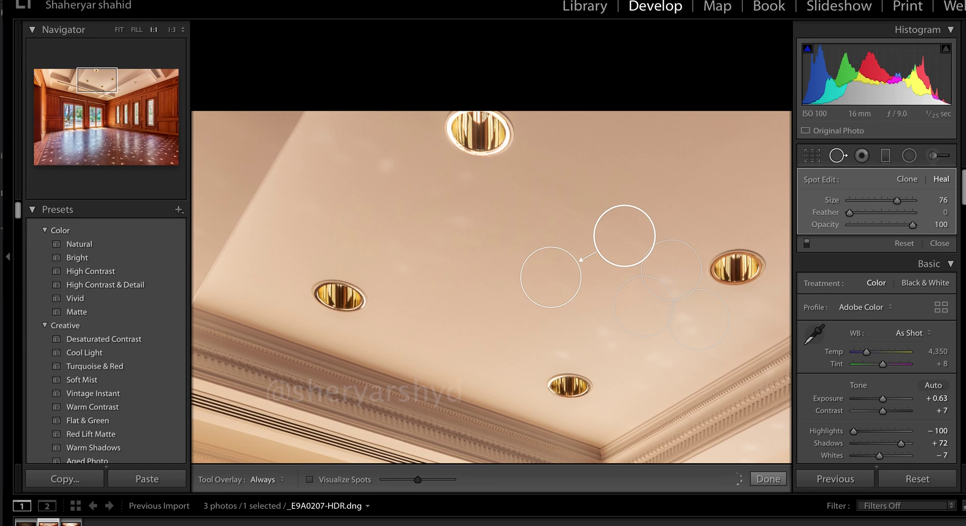
click(385, 174)
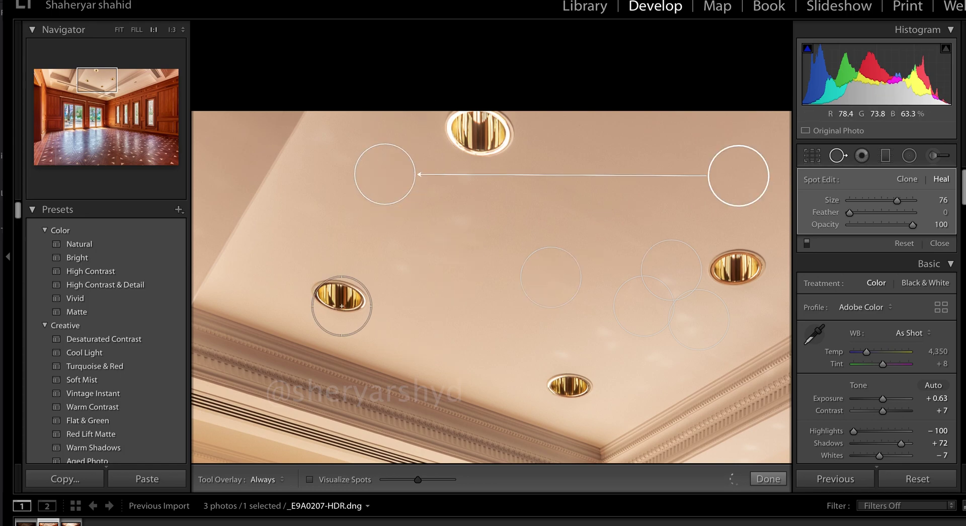
click(407, 267)
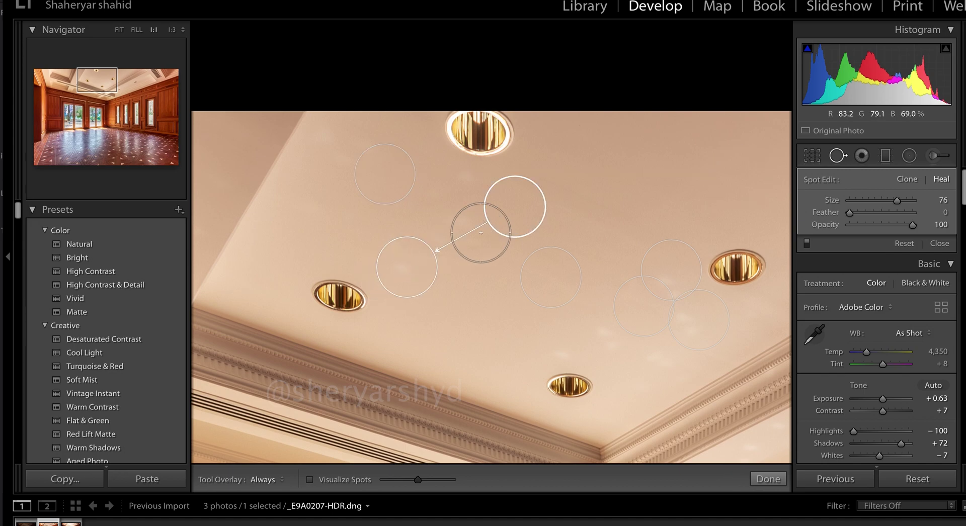
click(450, 220)
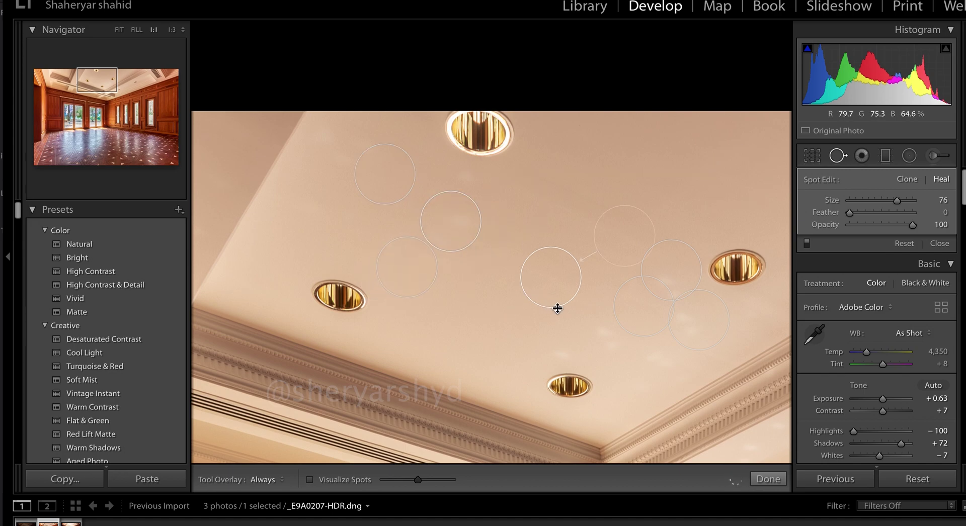
click(605, 338)
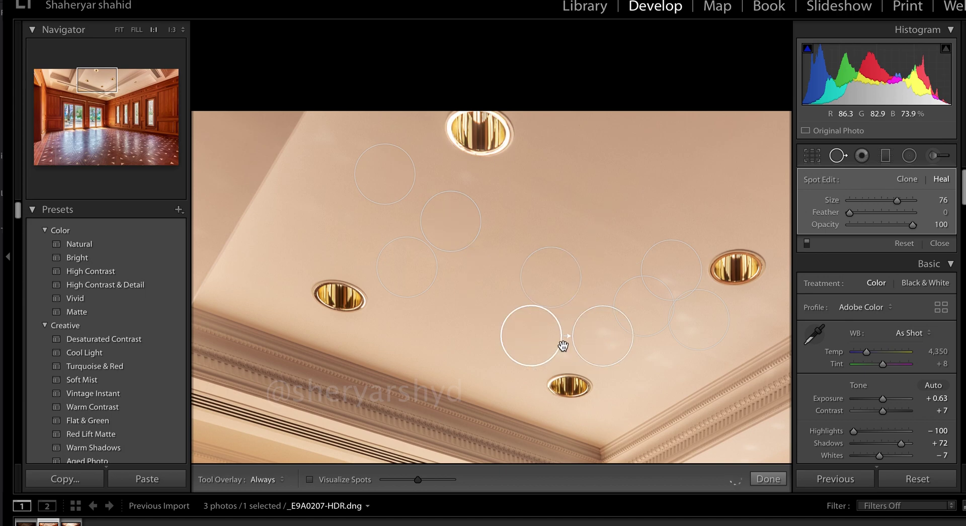
click(768, 479)
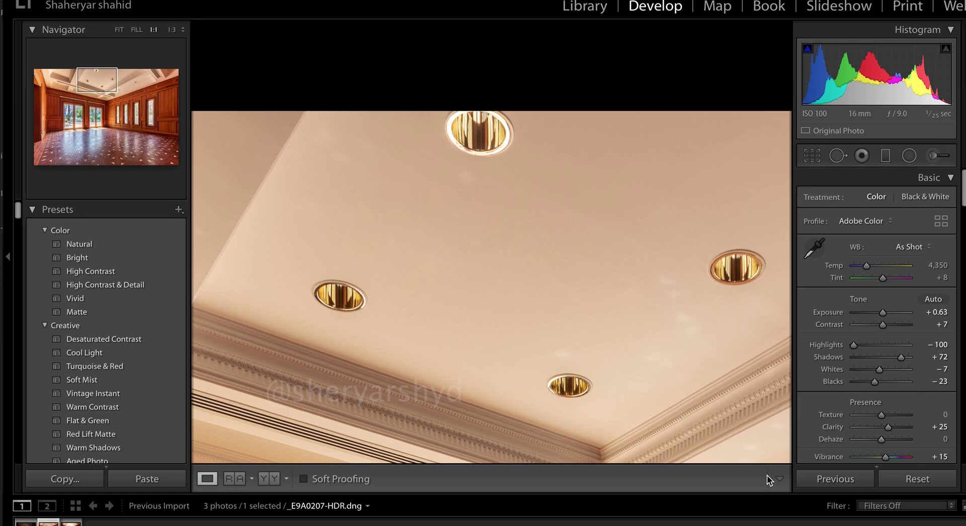
Fit the whole photo in view and review the source exposures _E9A0205.CR2 and _E9A0207.CR2 in a before/after comparison
key(z)
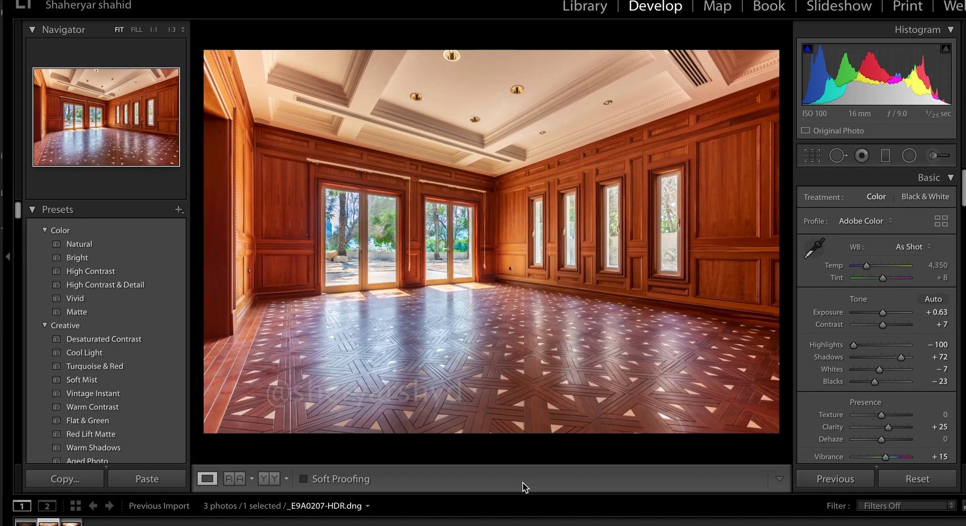
key(Left)
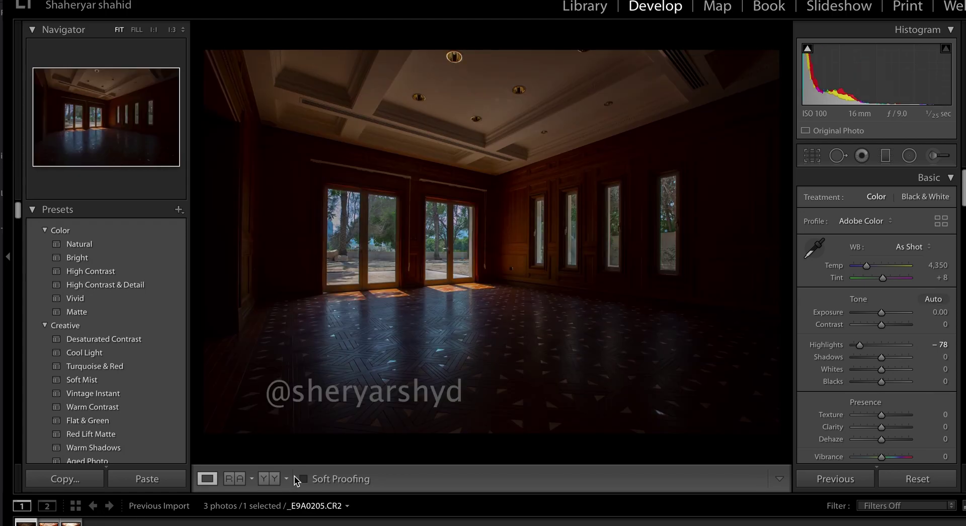
click(275, 480)
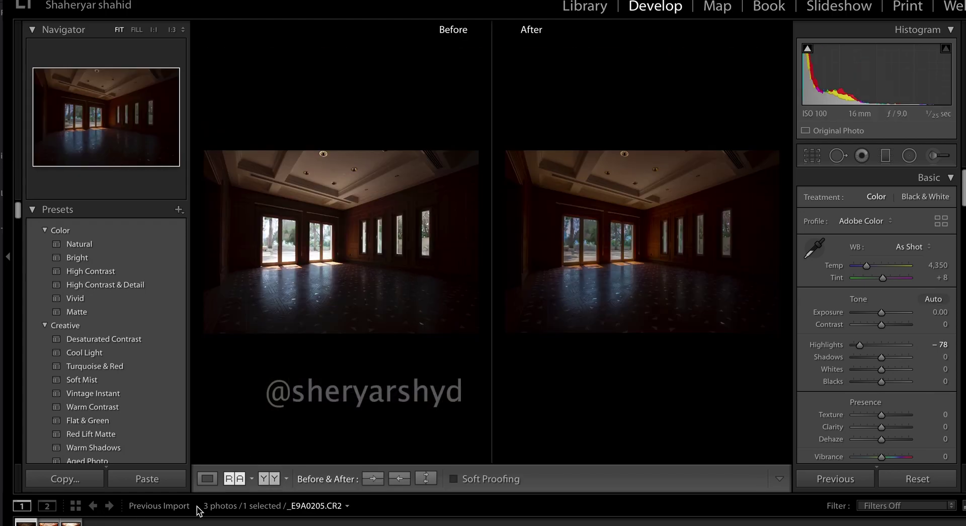
click(71, 523)
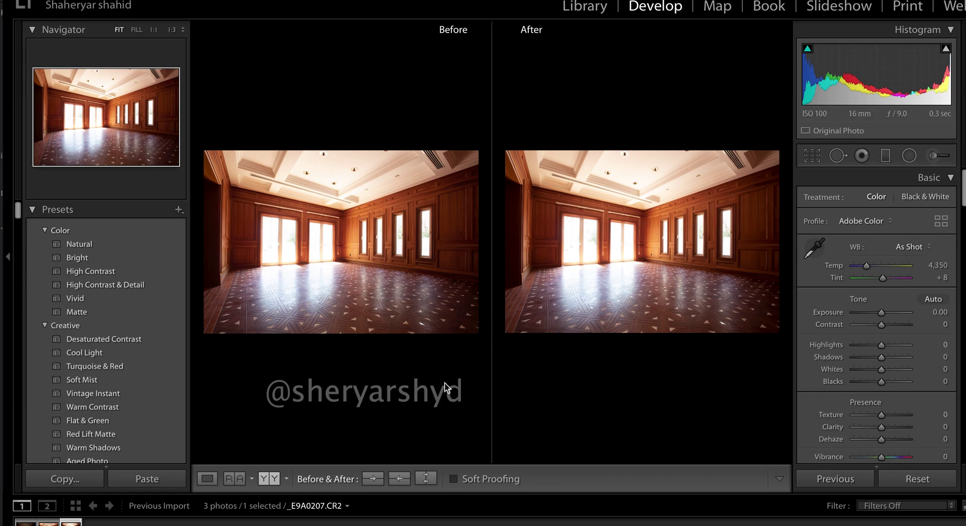
Return to the merged photo _E9A0207-HDR.dng and display it alone in the single-image Loupe view
click(25, 523)
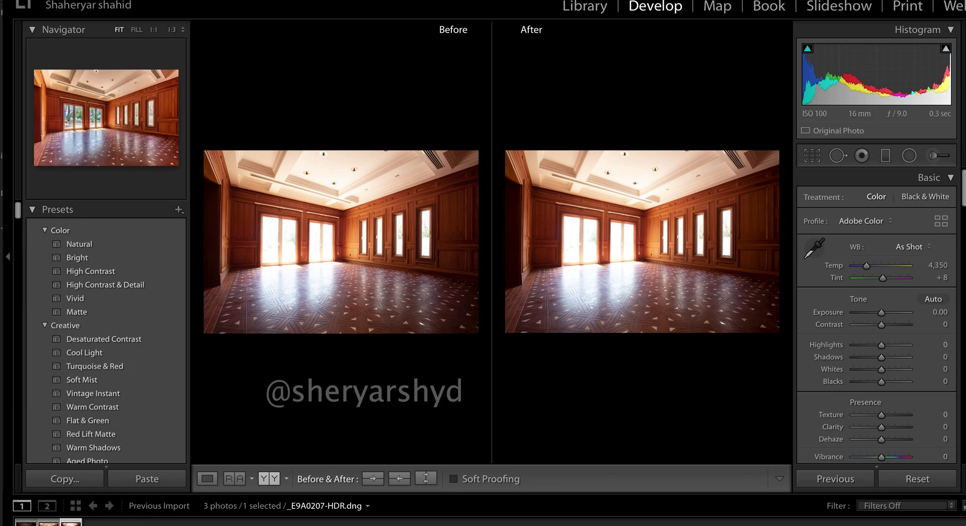
click(49, 523)
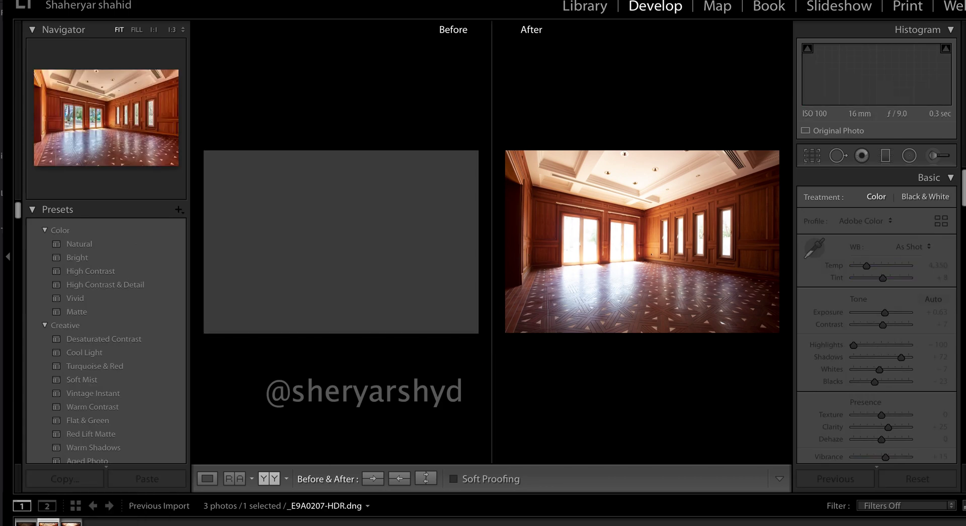
click(203, 484)
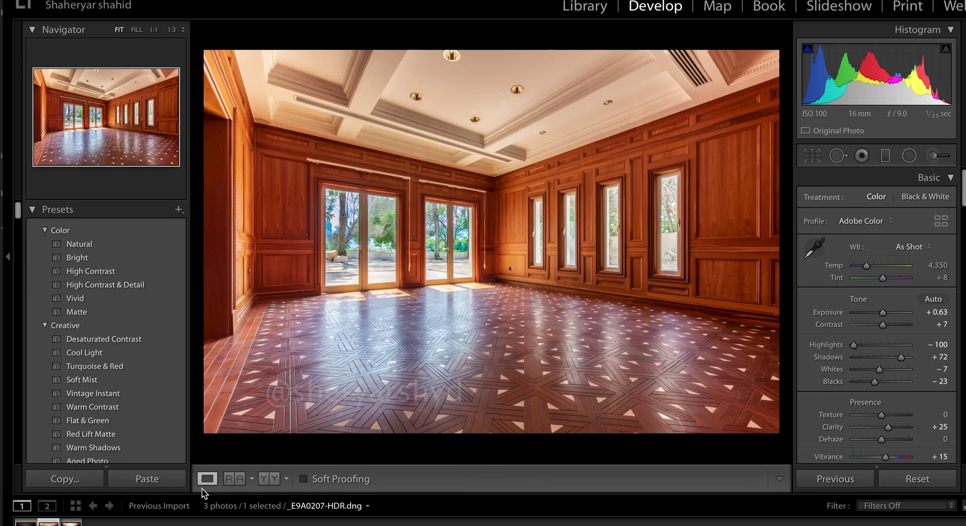